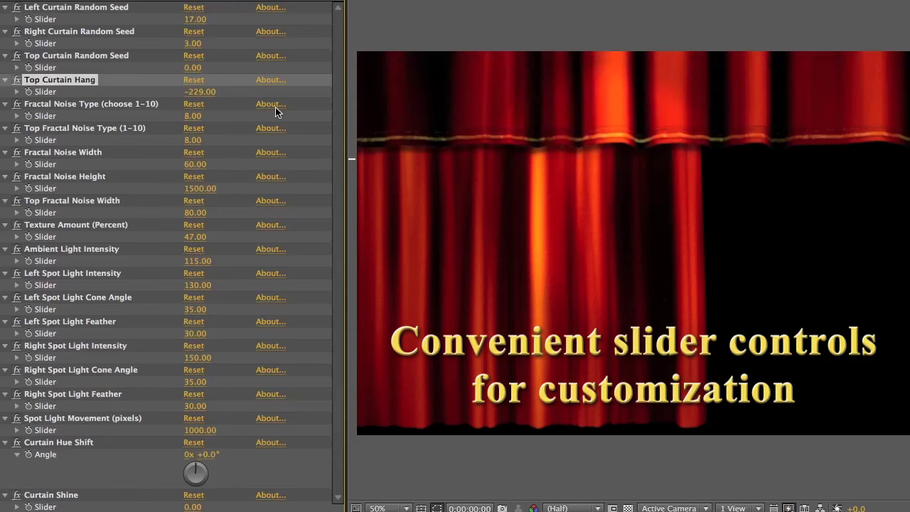
- Set the top curtain's fractal noise to 164, tweak ambient and left spotlight lighting, and shift the hue to purple
left_click_drag(210, 213, 250, 223)
left_click_drag(202, 261, 286, 282)
left_click_drag(194, 309, 191, 342)
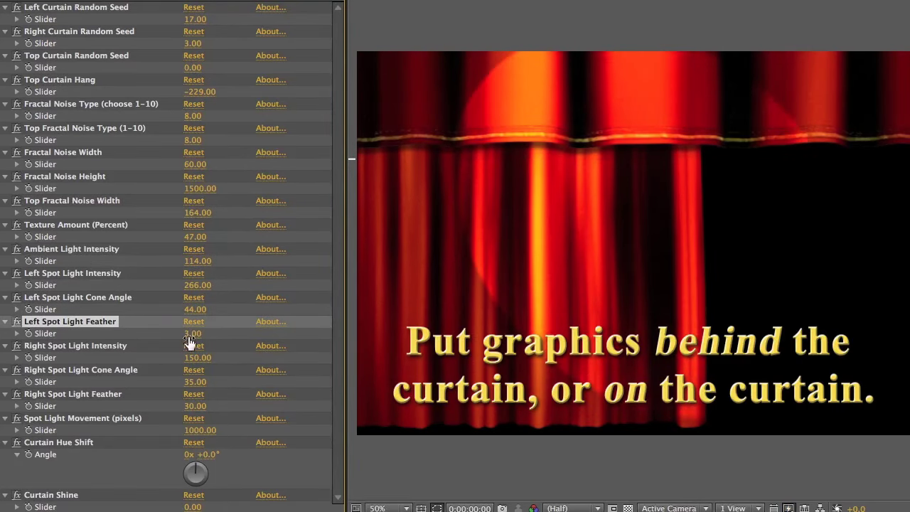
left_click_drag(198, 285, 136, 284)
left_click_drag(203, 454, 134, 445)
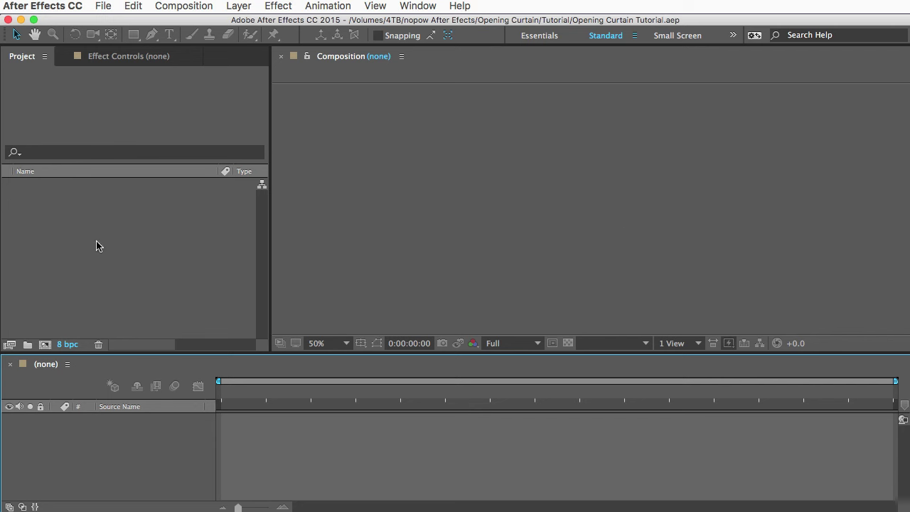
- Create a new composition named Curtain_precomp
left_click(184, 5)
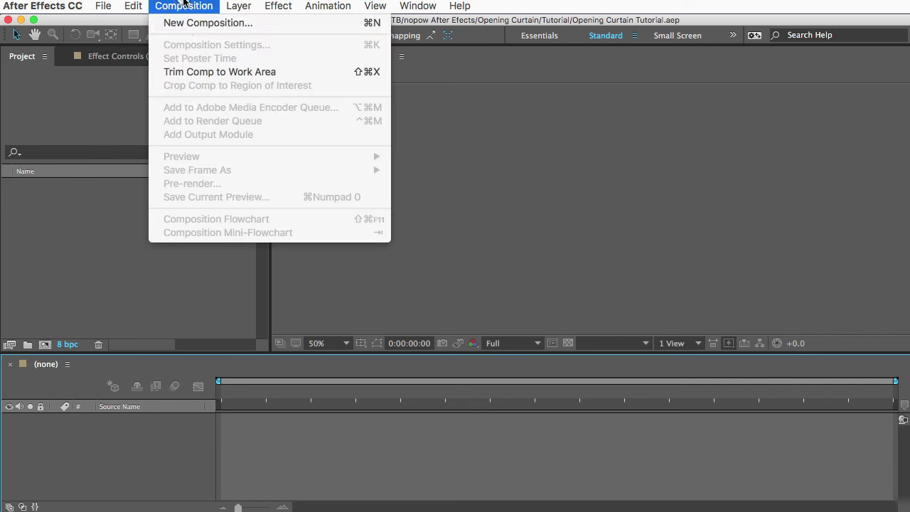
left_click(184, 22)
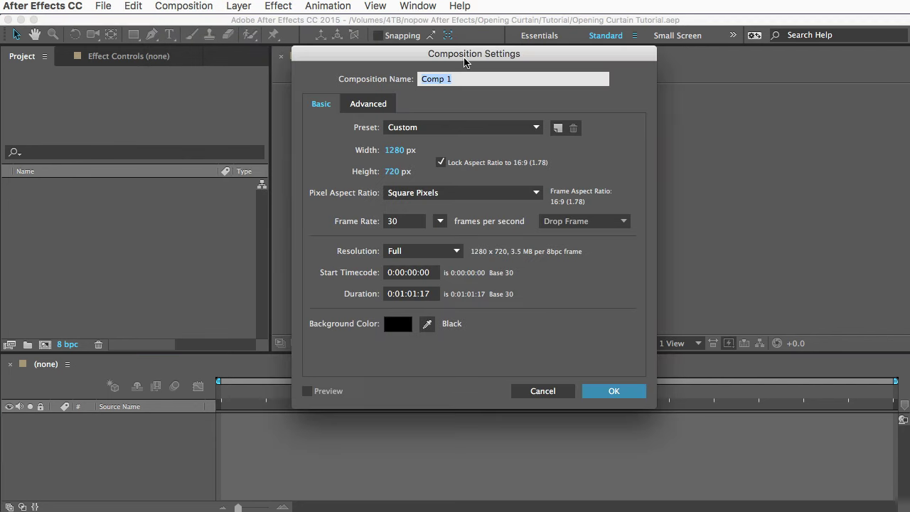
type("Curtain_preco")
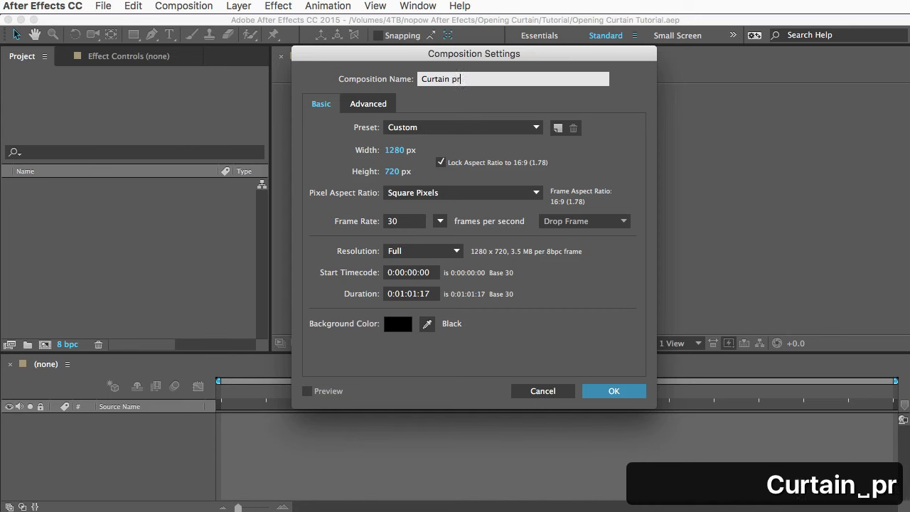
type("mp")
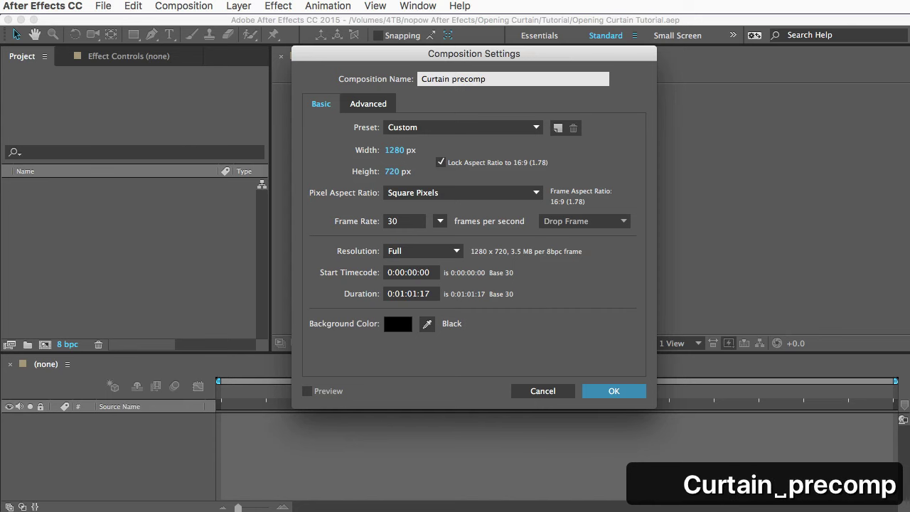
left_click(617, 391)
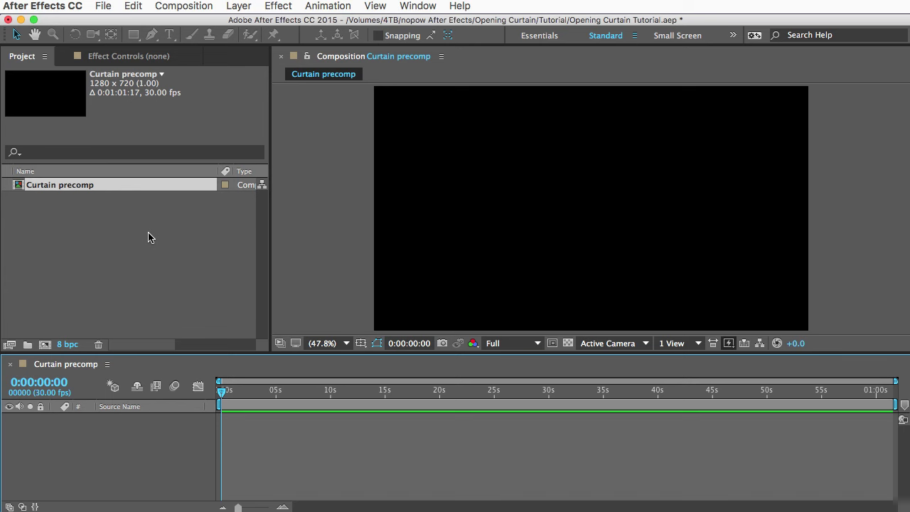
- Add a grey solid layer named Curtain with colour 818181
left_click(226, 3)
mouse_move(426, 24)
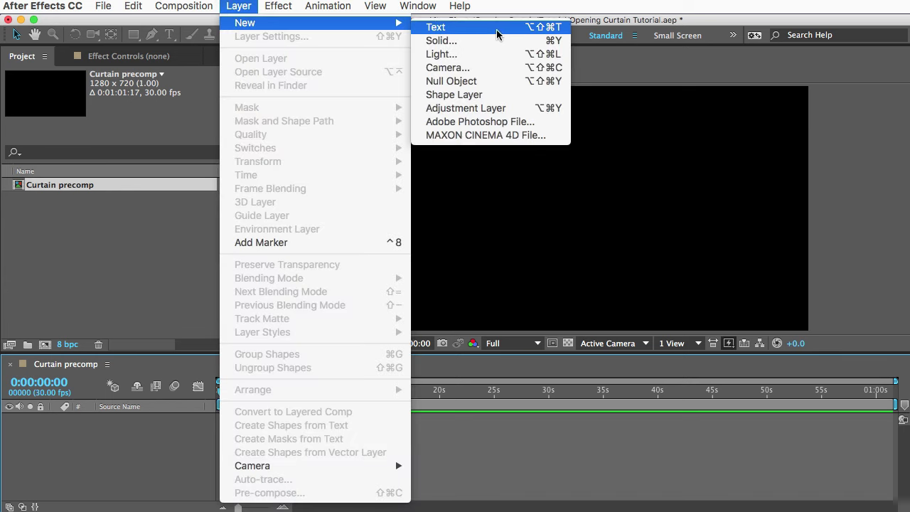
left_click(482, 40)
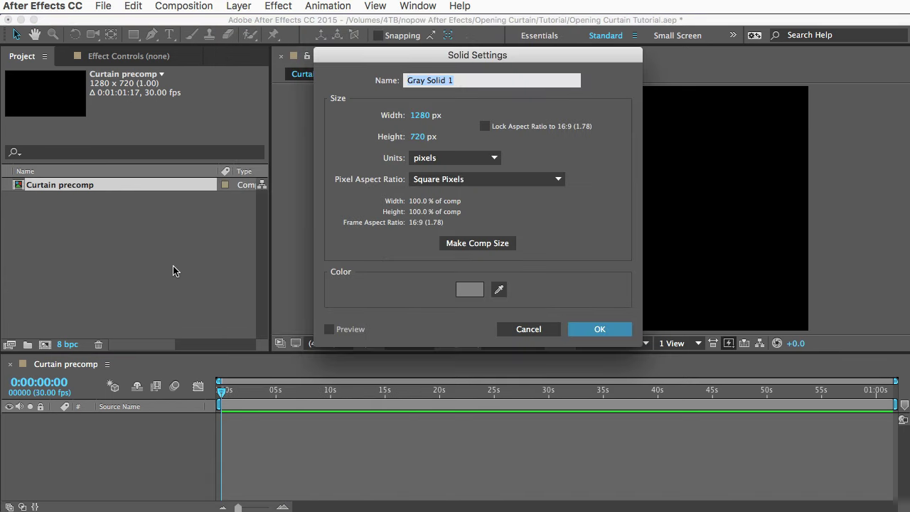
type("Curtain")
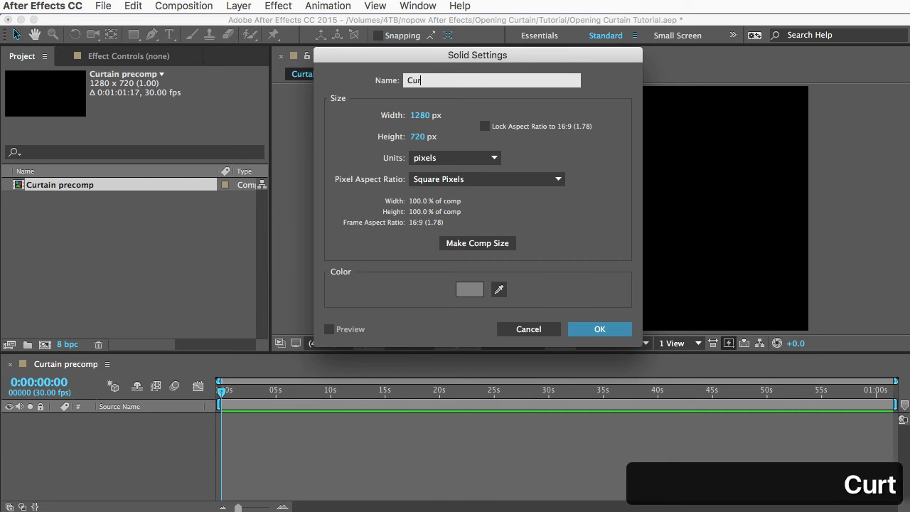
left_click(427, 280)
left_click(467, 290)
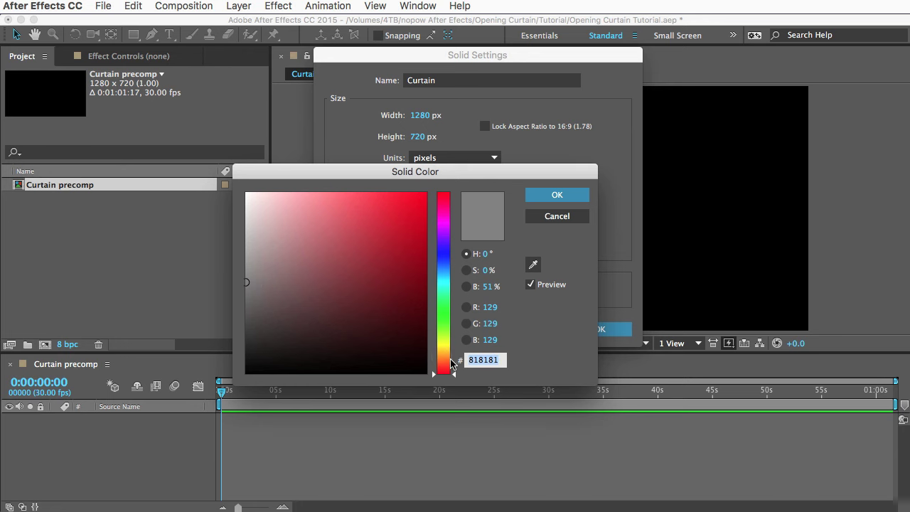
type("818181")
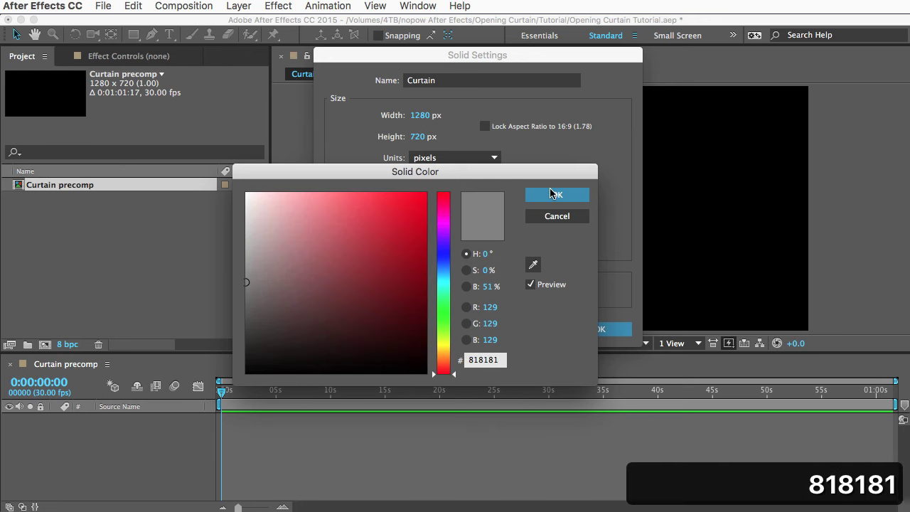
left_click(552, 194)
left_click(599, 327)
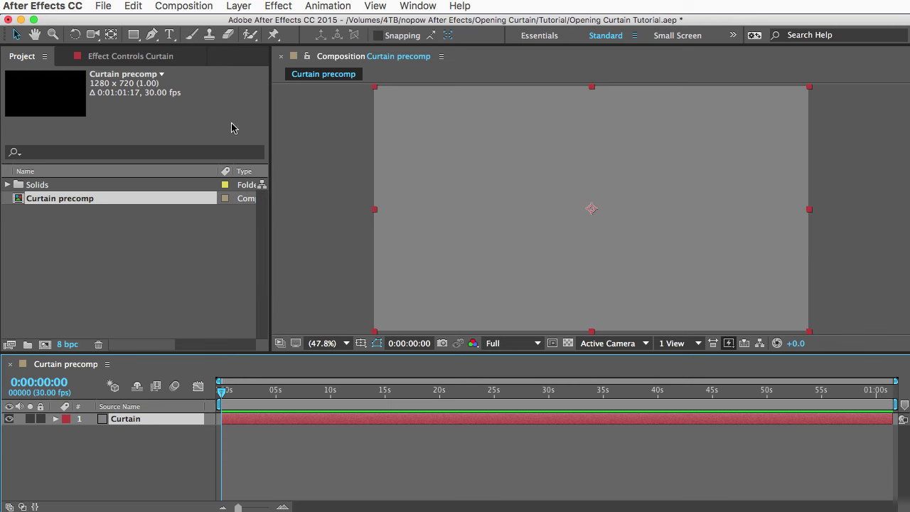
- Apply Fractal Noise to Curtain with non-uniform scale: width 60, height 1500
left_click(278, 6)
mouse_move(281, 166)
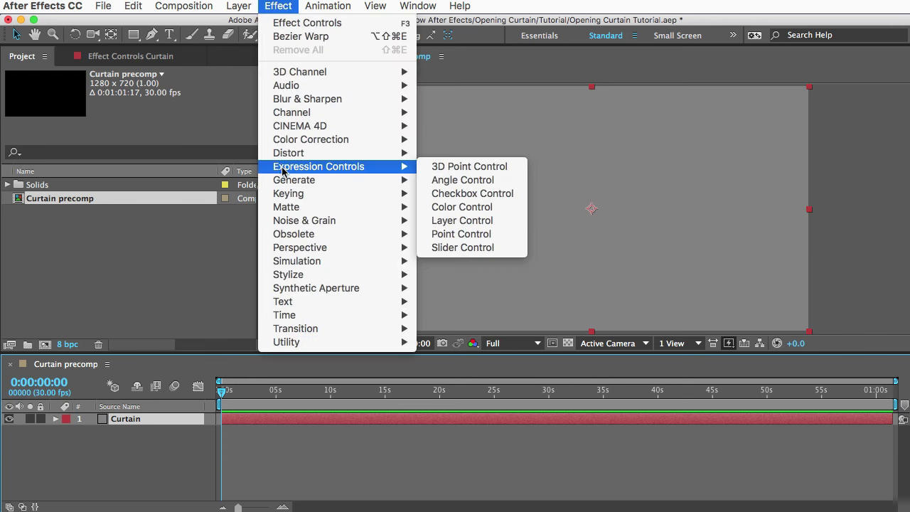
mouse_move(284, 221)
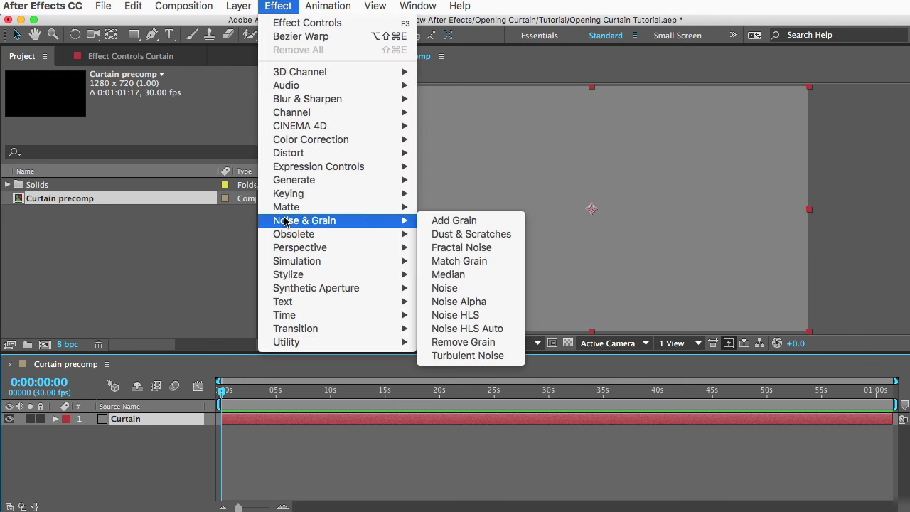
left_click(460, 247)
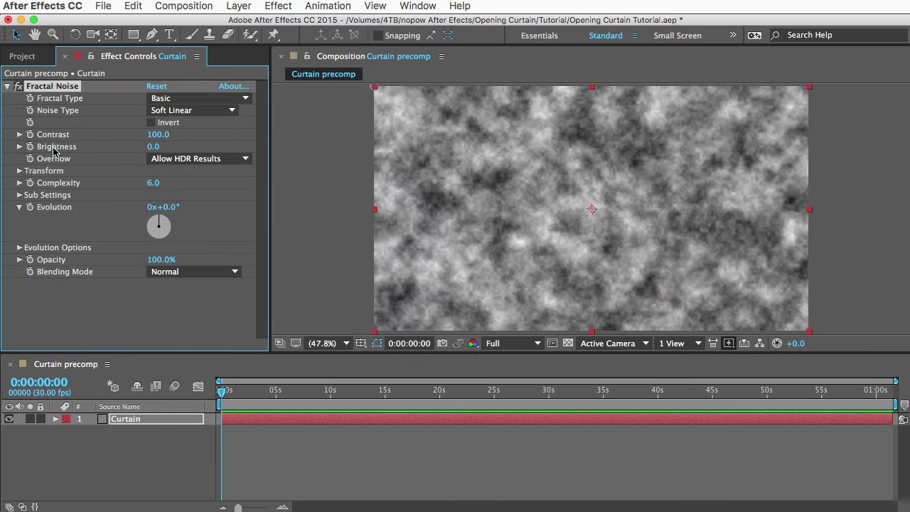
left_click(19, 171)
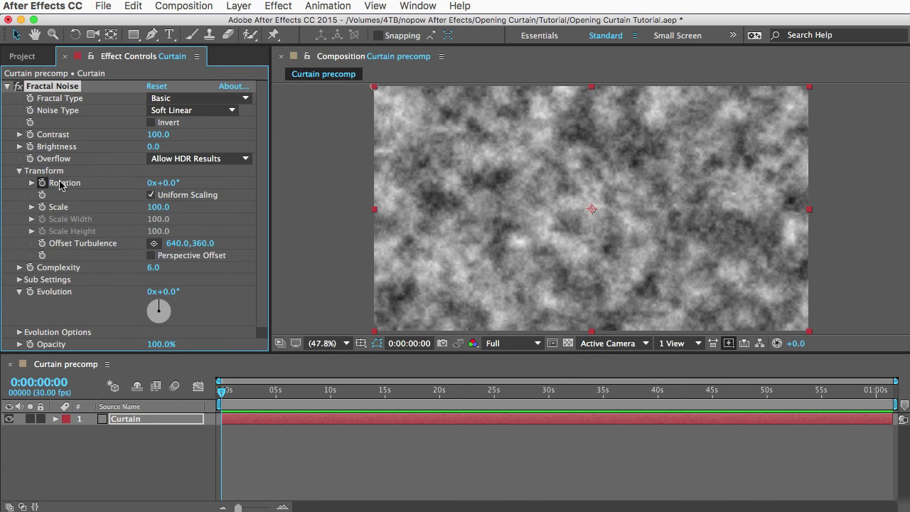
left_click(150, 195)
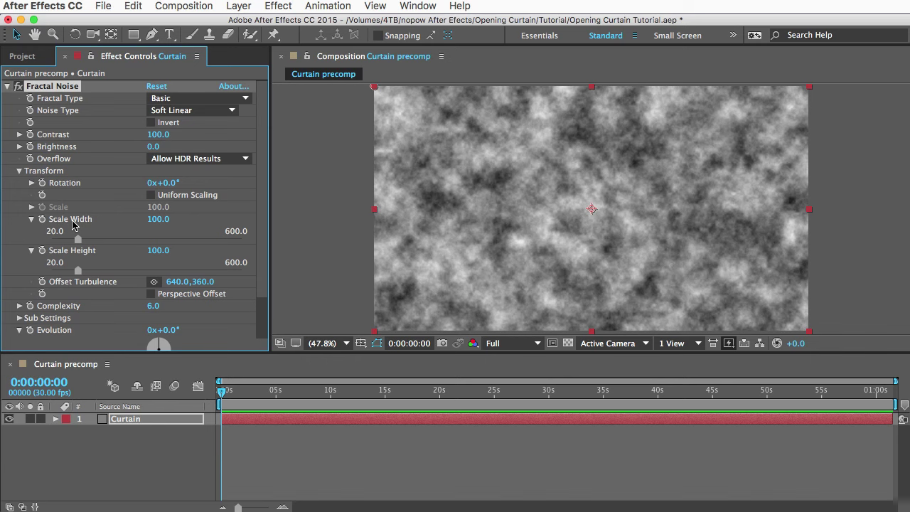
left_click(158, 219)
type("6")
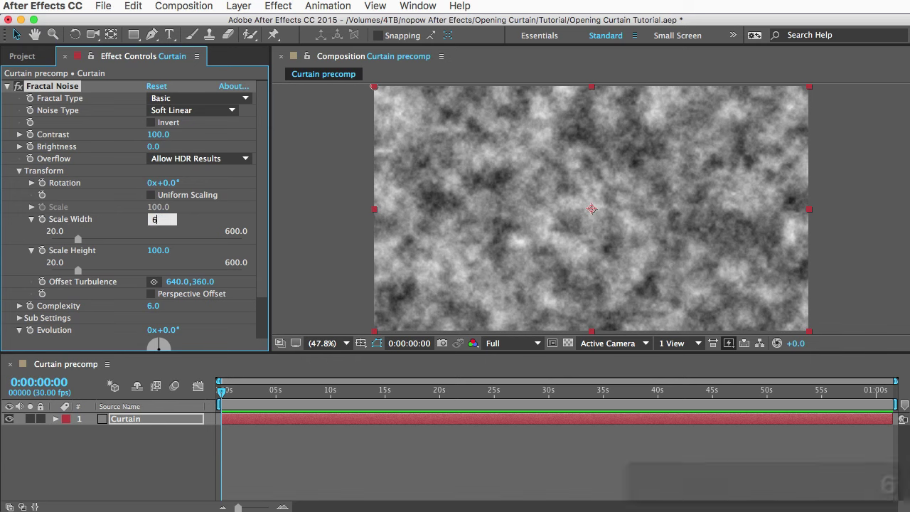
type("0")
left_click(159, 251)
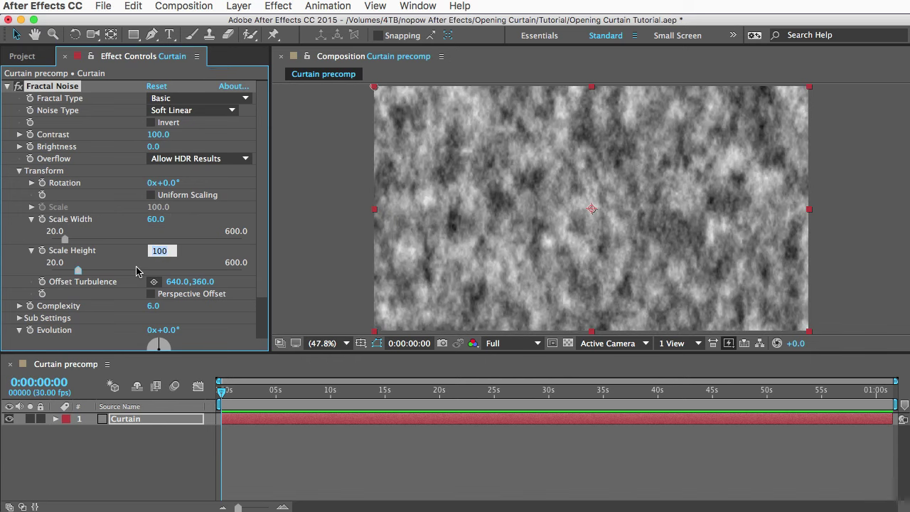
type("1500")
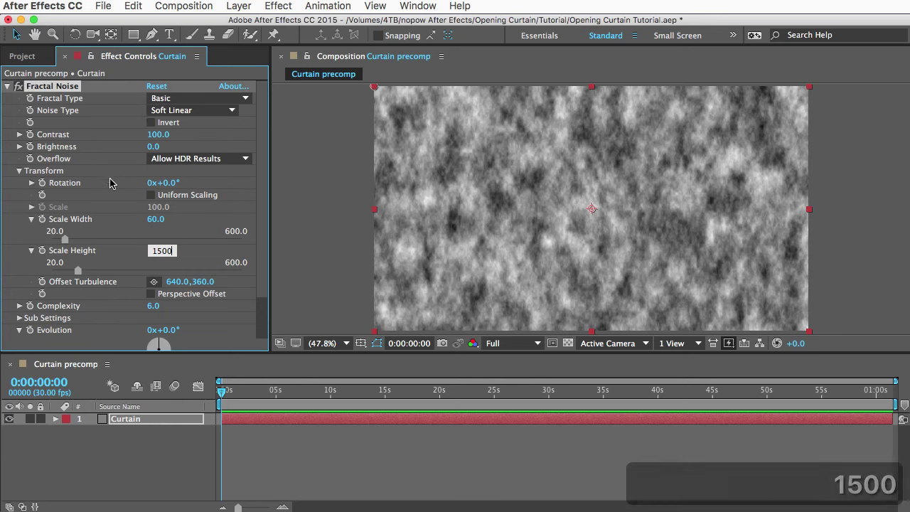
key("Return")
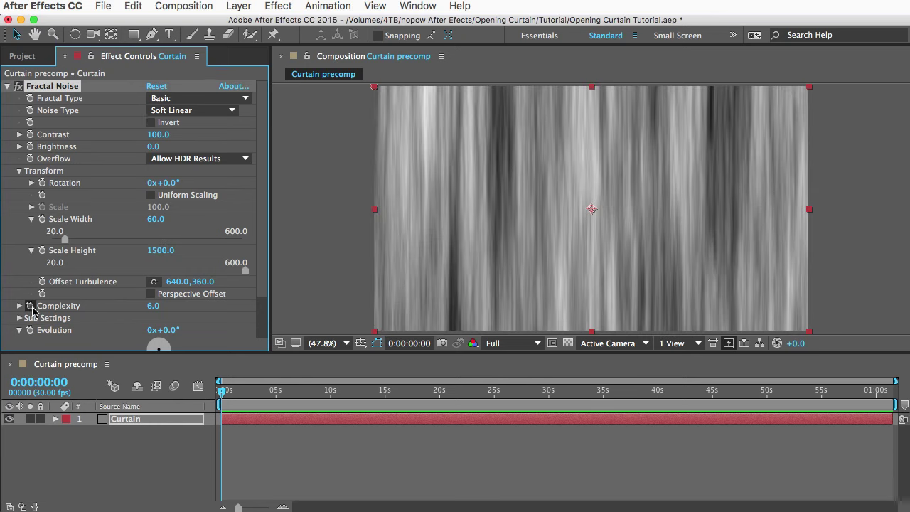
- Set the noise Complexity to 2.5 and the Fractal Type to Small Bumps
left_click(153, 306)
type("2.5")
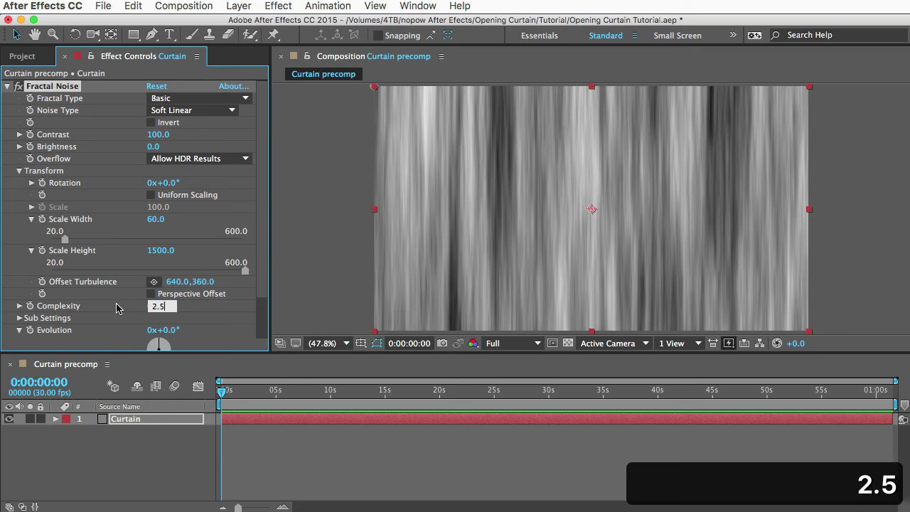
key("Return")
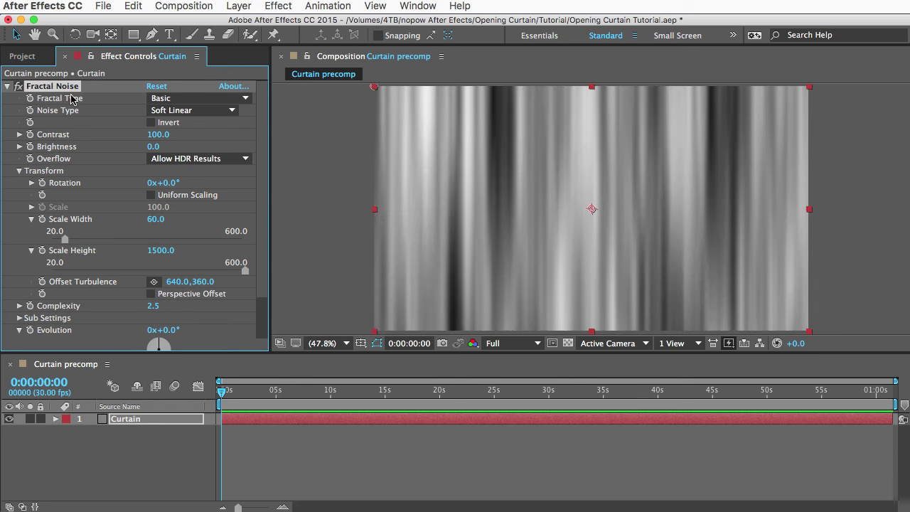
left_click(181, 98)
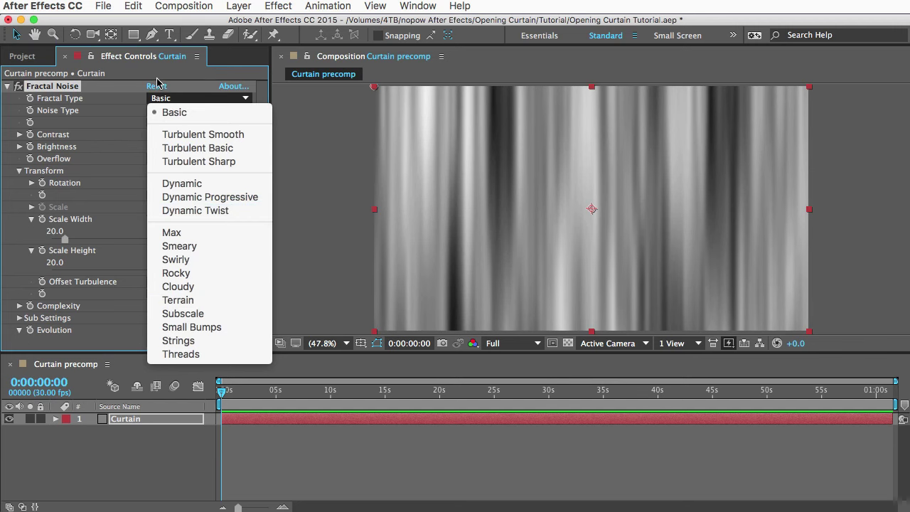
left_click(196, 327)
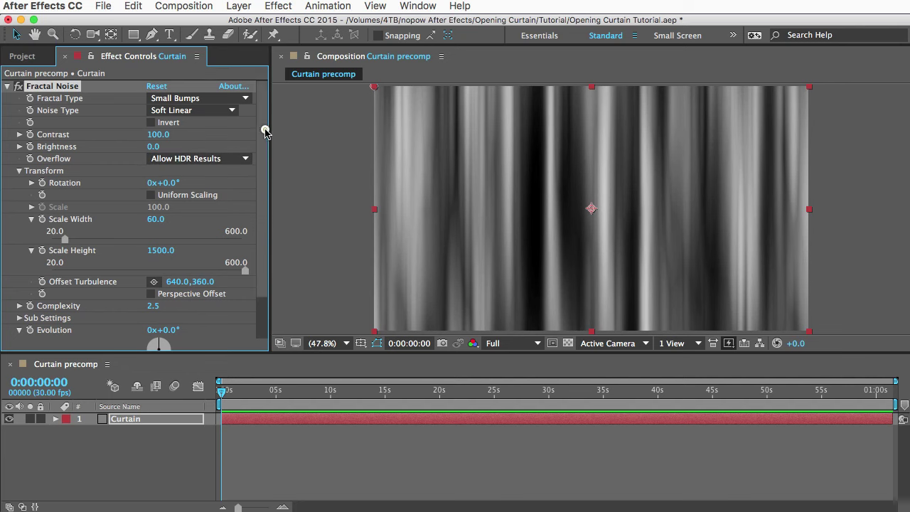
scroll(265, 133, "down", 3)
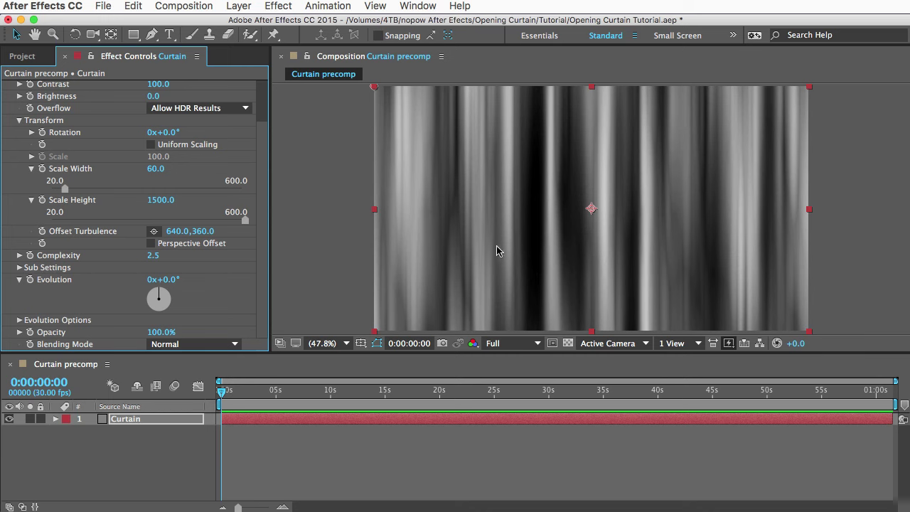
- Set the noise blending mode to Multiply, deselect the layer, and show the Project panel
left_click(187, 344)
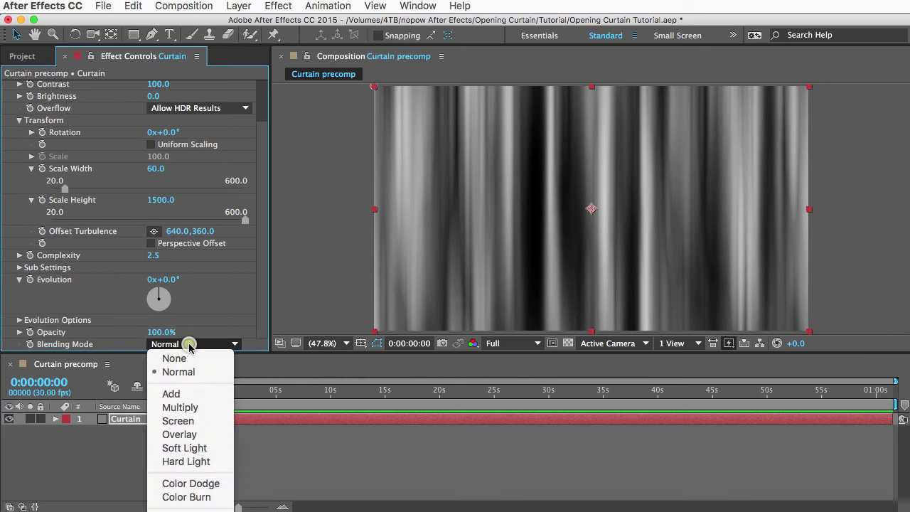
left_click(186, 408)
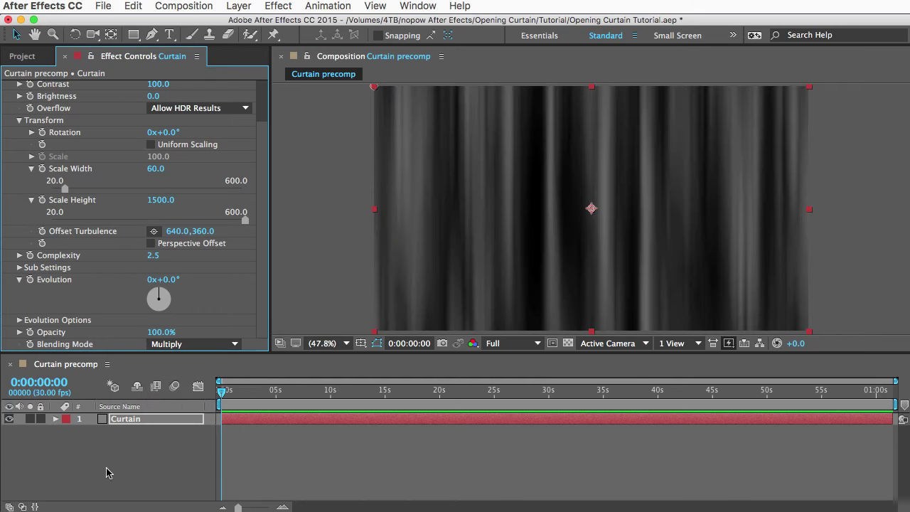
left_click(321, 483)
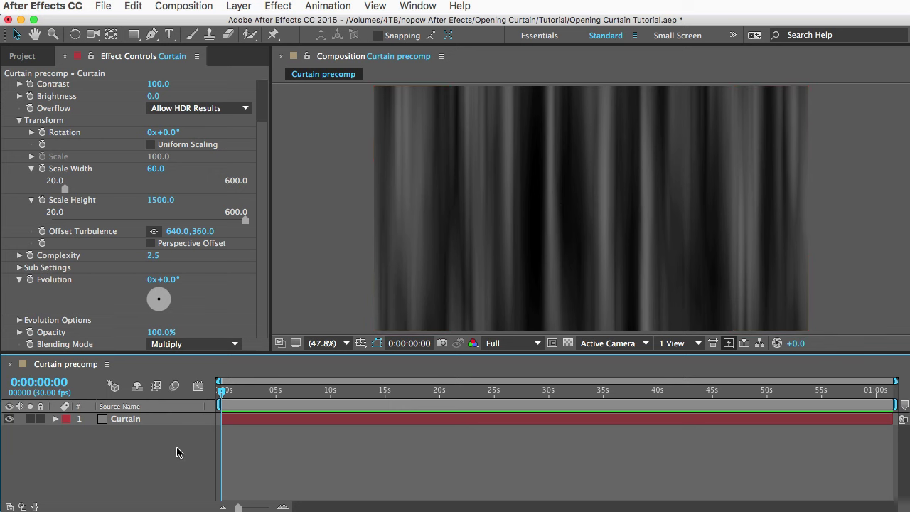
left_click(23, 57)
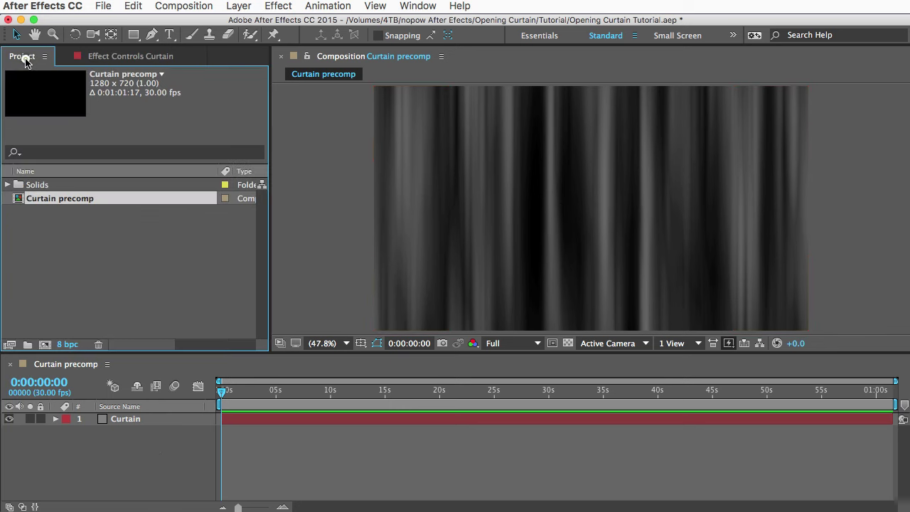
- Nest Curtain precomp in a new composition renamed 'Curtain opening' and select its layer
left_click_drag(47, 202, 44, 345)
left_click(57, 214)
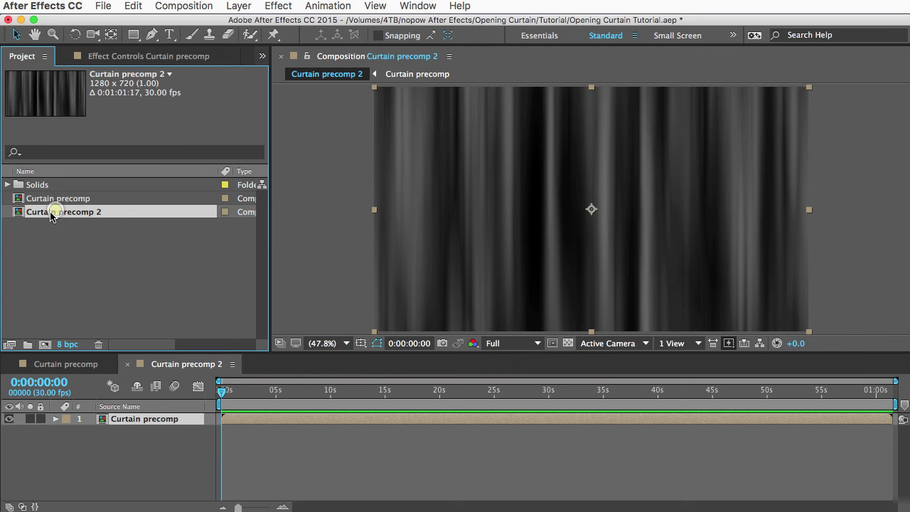
key("Return")
type("Curtain openi")
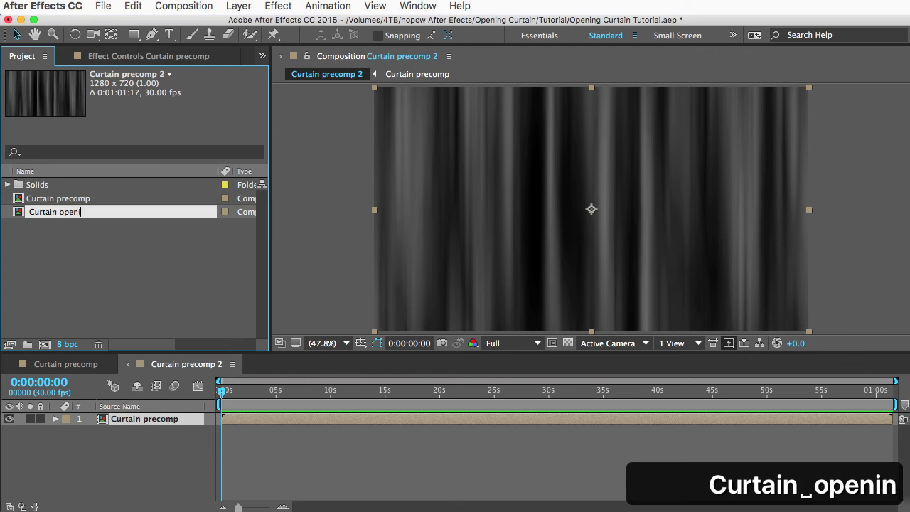
type("ng")
key("Return")
left_click(183, 446)
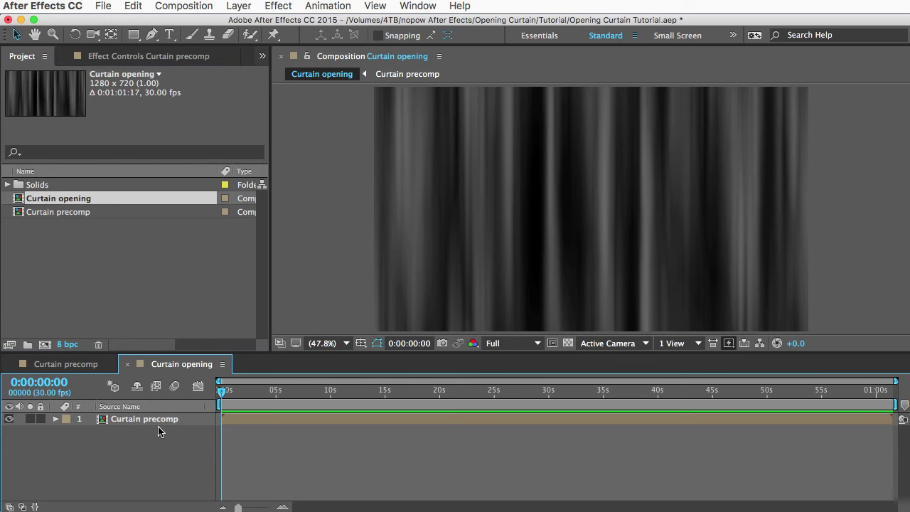
left_click(159, 423)
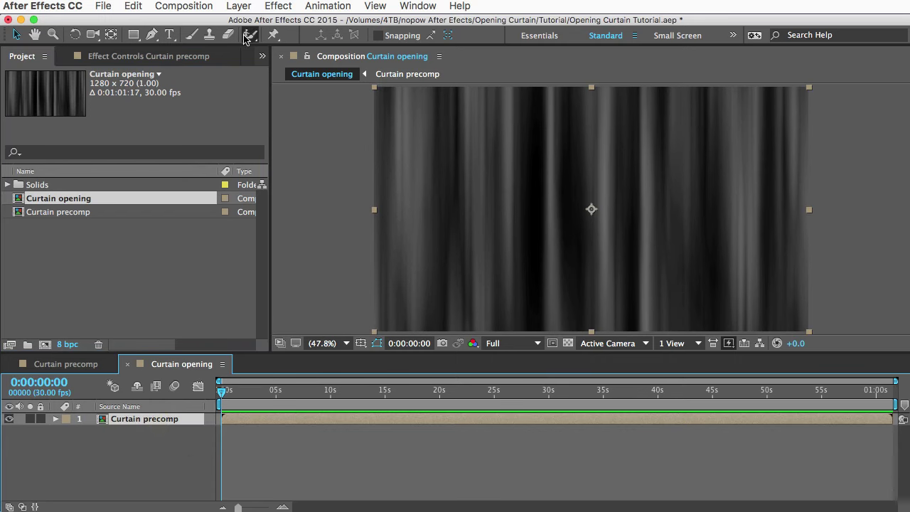
- Apply Colorama and remove the magenta, blue and green colours from the Output Cycle palette
left_click(275, 7)
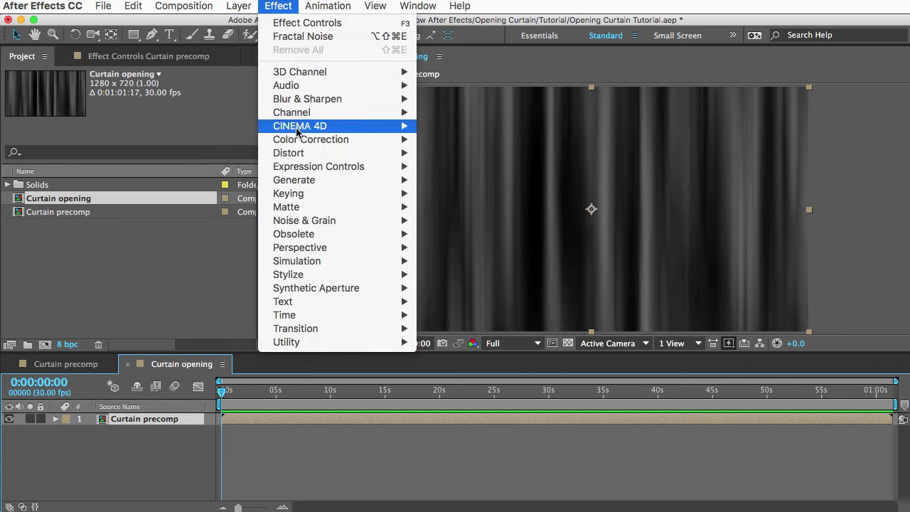
mouse_move(300, 141)
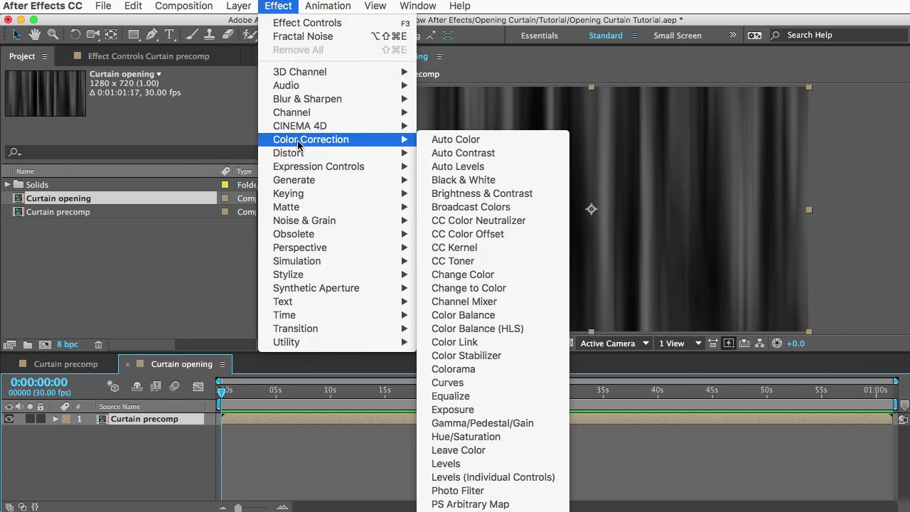
left_click(491, 371)
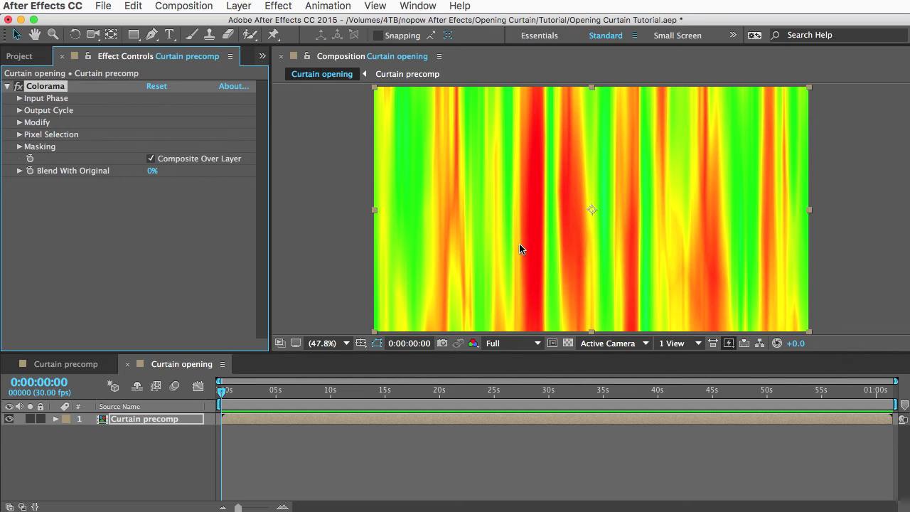
left_click(20, 111)
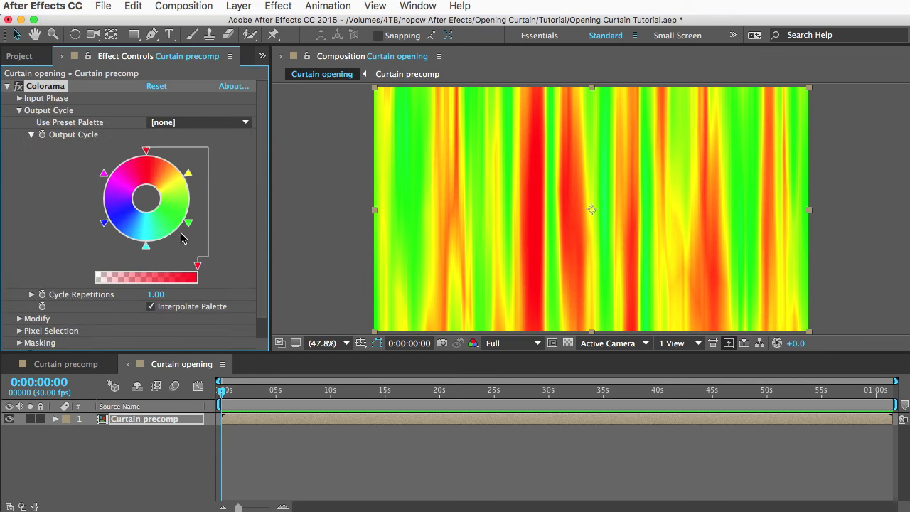
left_click_drag(104, 176, 66, 162)
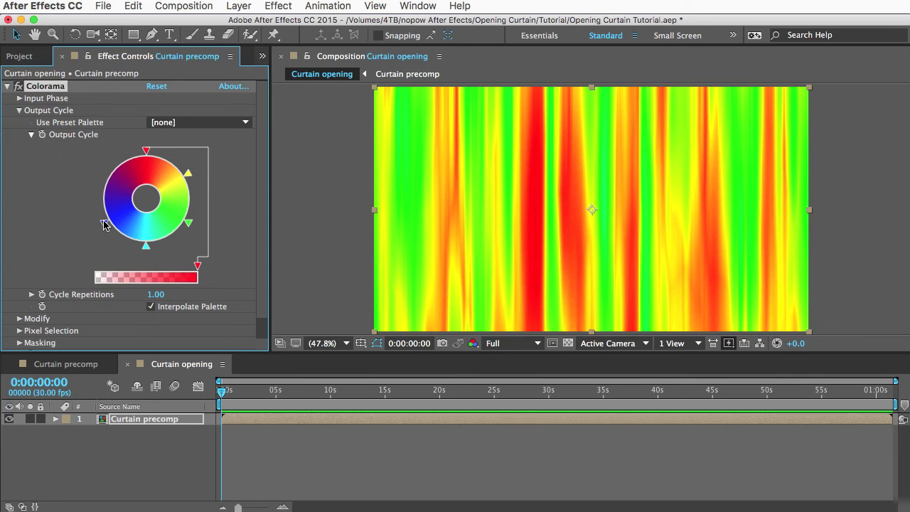
left_click_drag(104, 222, 57, 224)
left_click_drag(188, 223, 237, 248)
left_click_drag(189, 177, 194, 204)
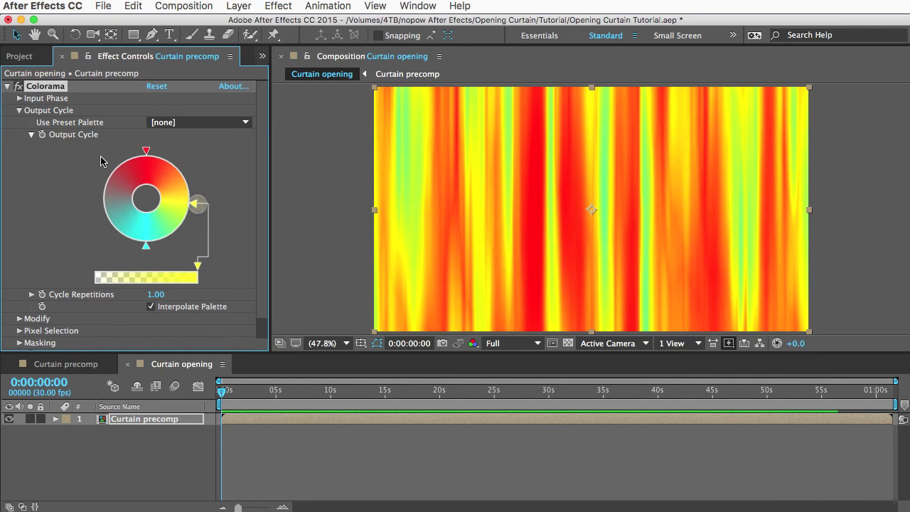
- Recolour the top palette colour black and the right-hand one dark red
double_click(145, 152)
left_click_drag(806, 212, 538, 96)
left_click_drag(624, 250, 694, 253)
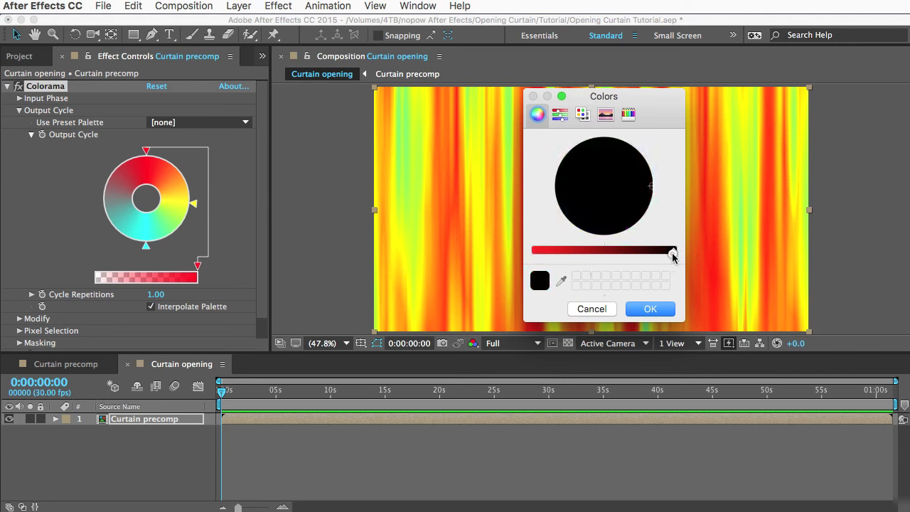
left_click(648, 309)
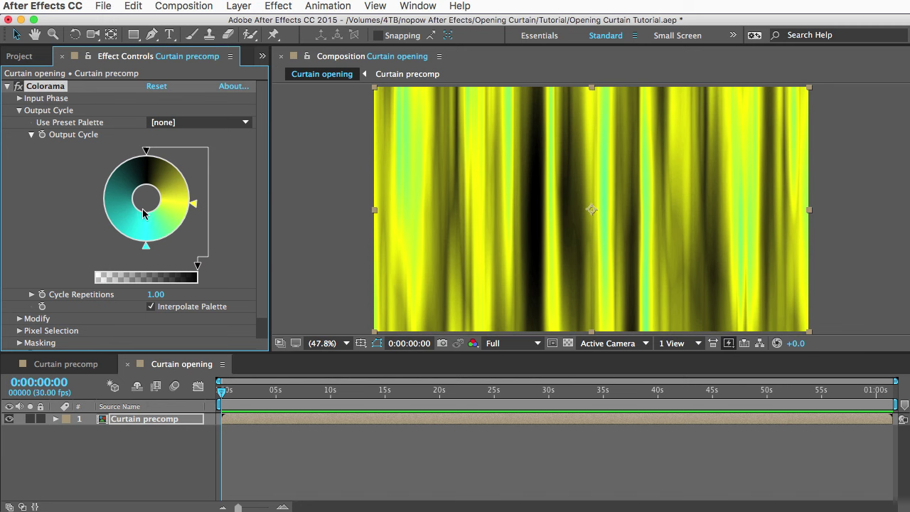
double_click(193, 207)
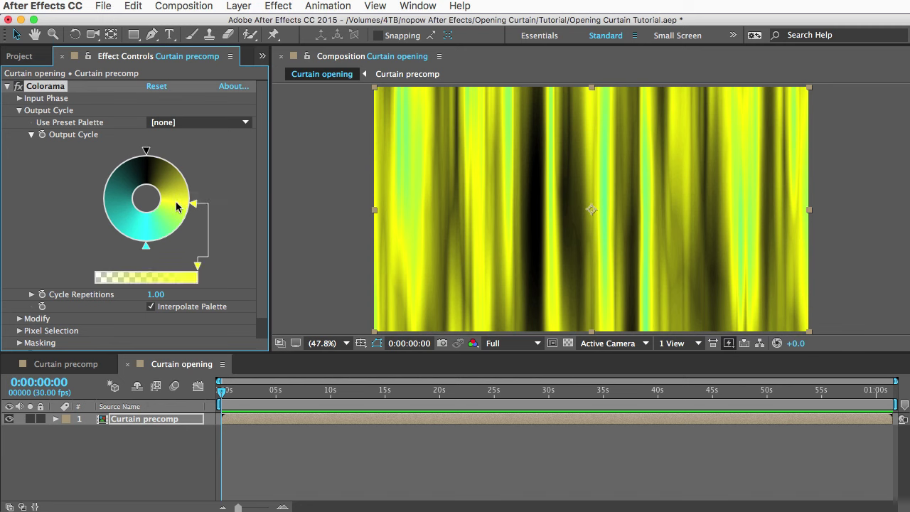
left_click_drag(860, 214, 687, 154)
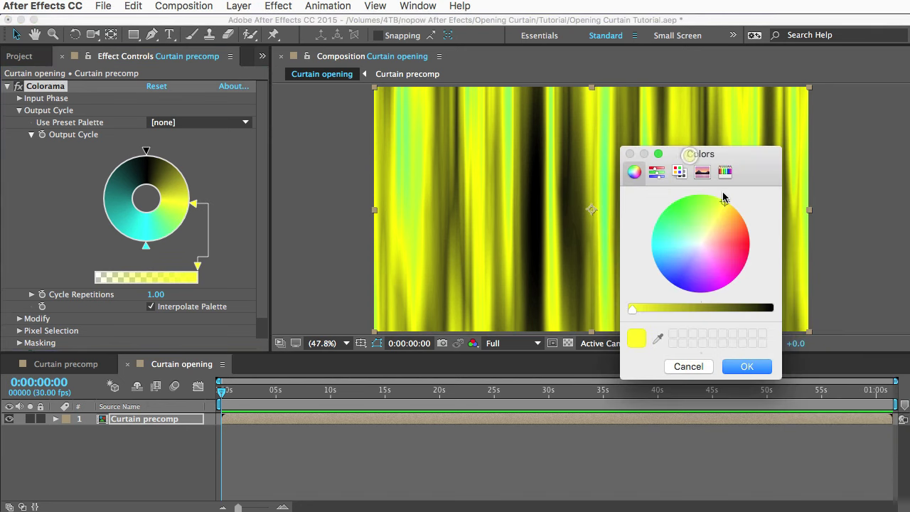
left_click(748, 244)
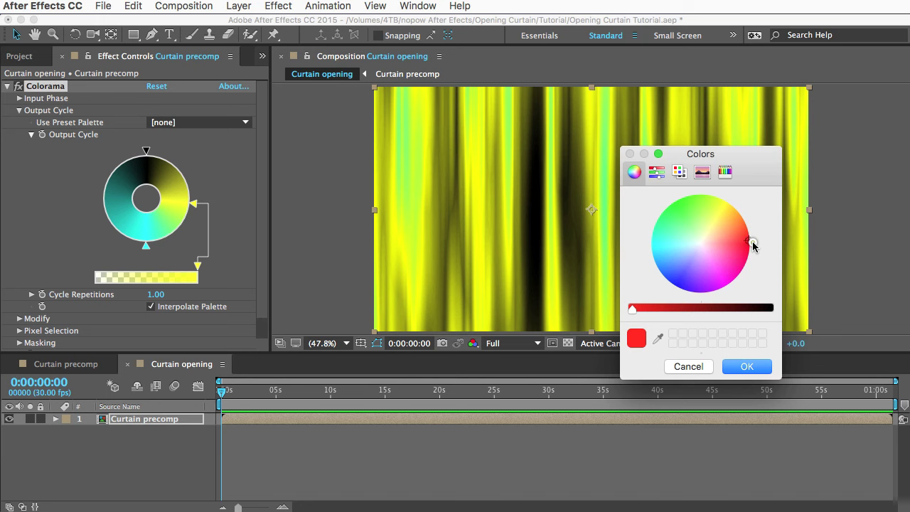
left_click_drag(632, 311, 693, 309)
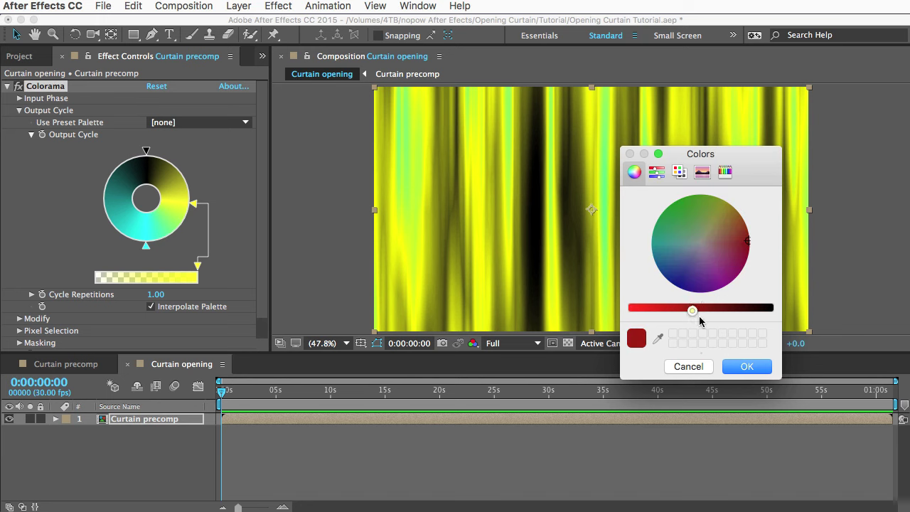
left_click(743, 366)
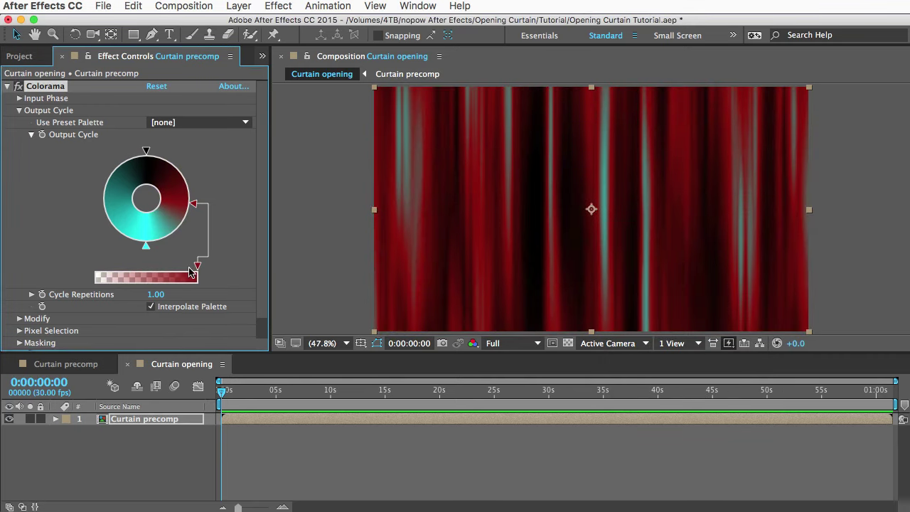
- Make the remaining cyan palette colour orange-red and collapse the Colorama settings
left_click(147, 248)
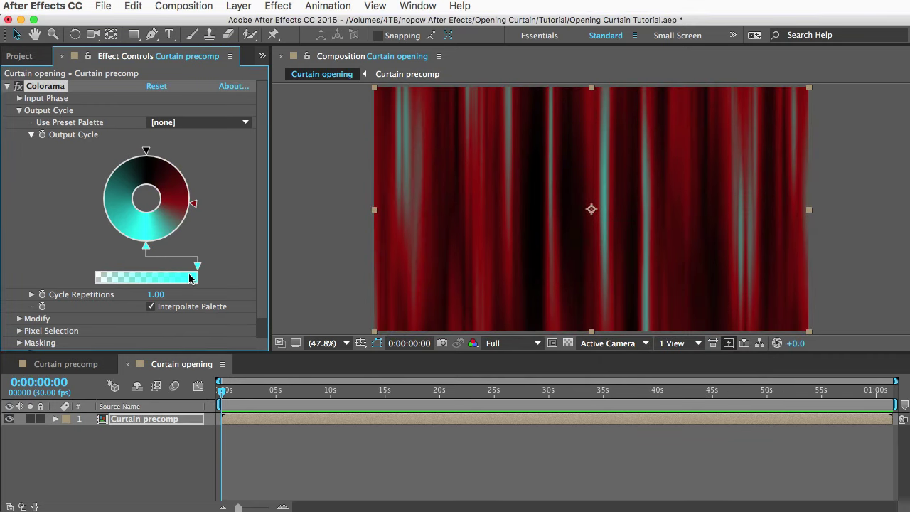
double_click(150, 235)
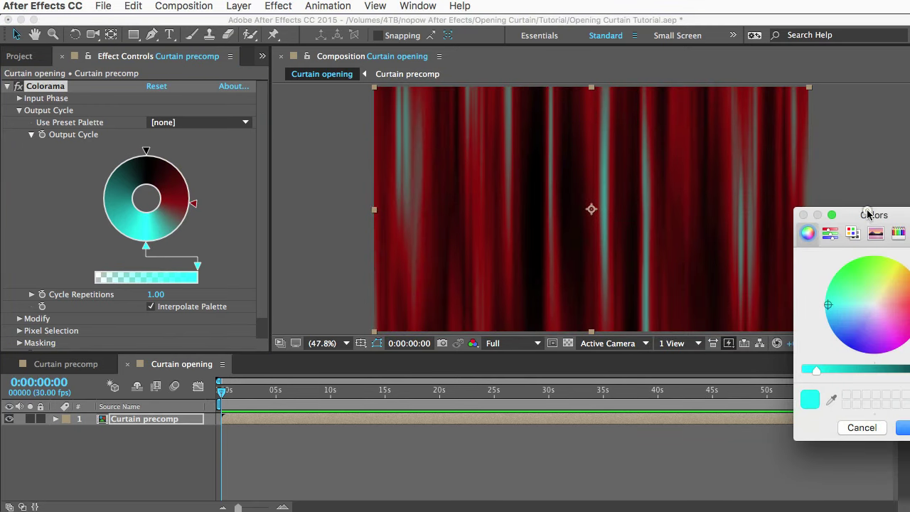
left_click_drag(869, 210, 680, 179)
left_click(734, 265)
left_click_drag(735, 265, 731, 255)
left_click_drag(627, 338, 615, 337)
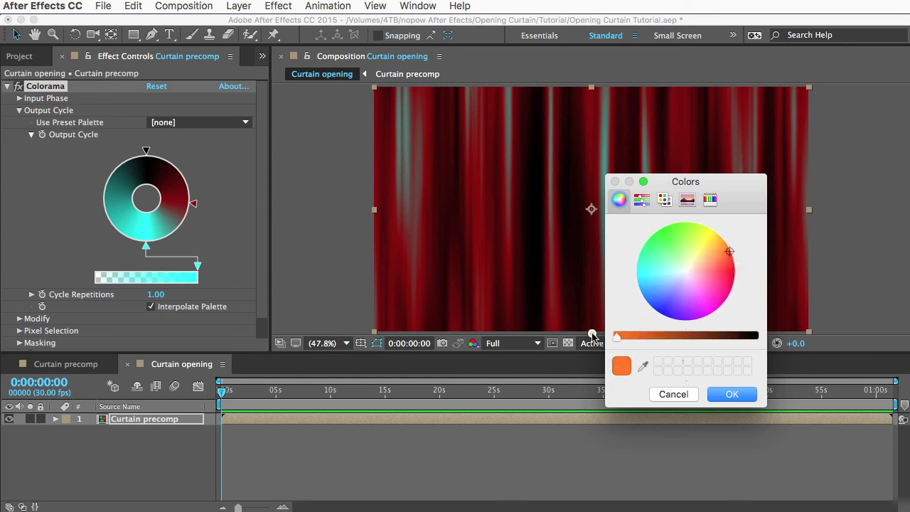
left_click(732, 393)
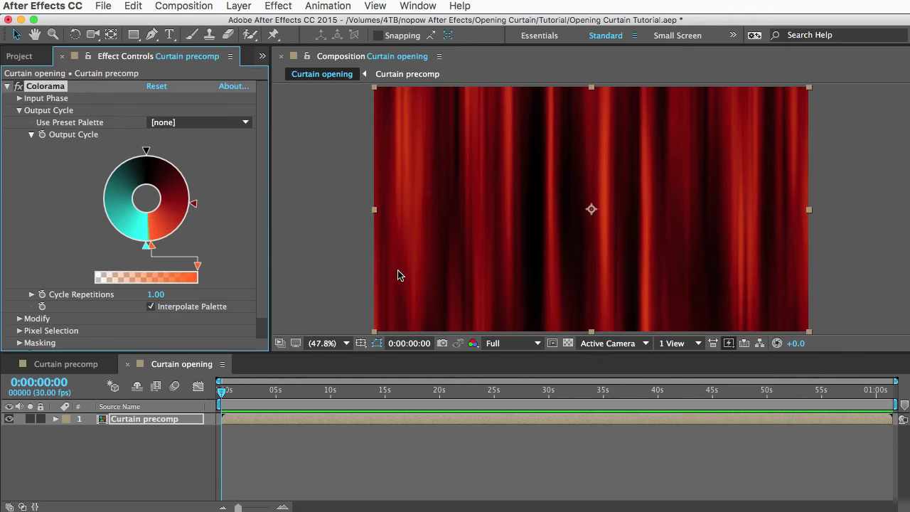
left_click(7, 86)
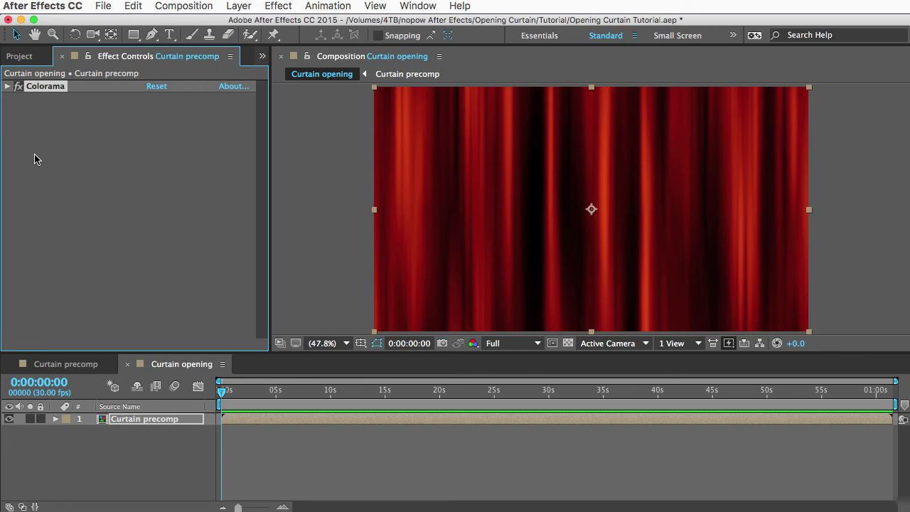
- Add a Displacement Map: Max Horizontal 0, vertical driven by Luminance, Max Vertical -31
left_click(278, 6)
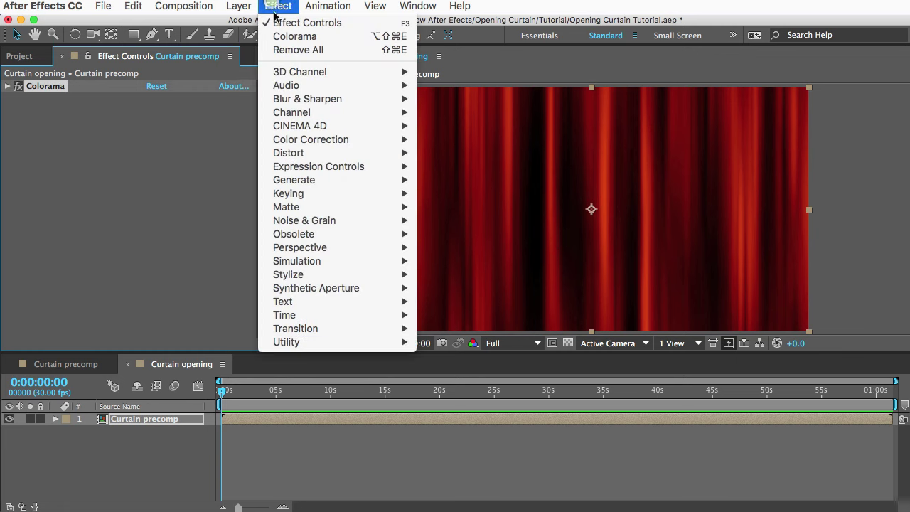
mouse_move(414, 147)
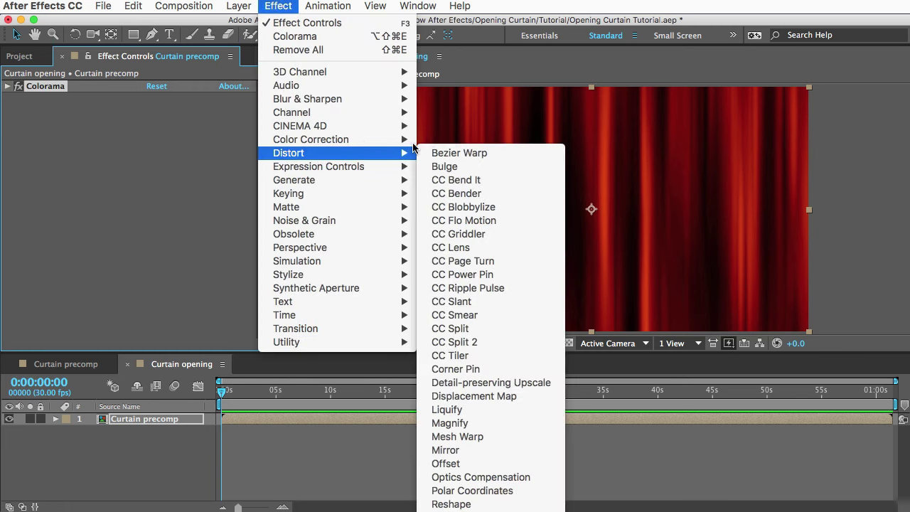
left_click(467, 396)
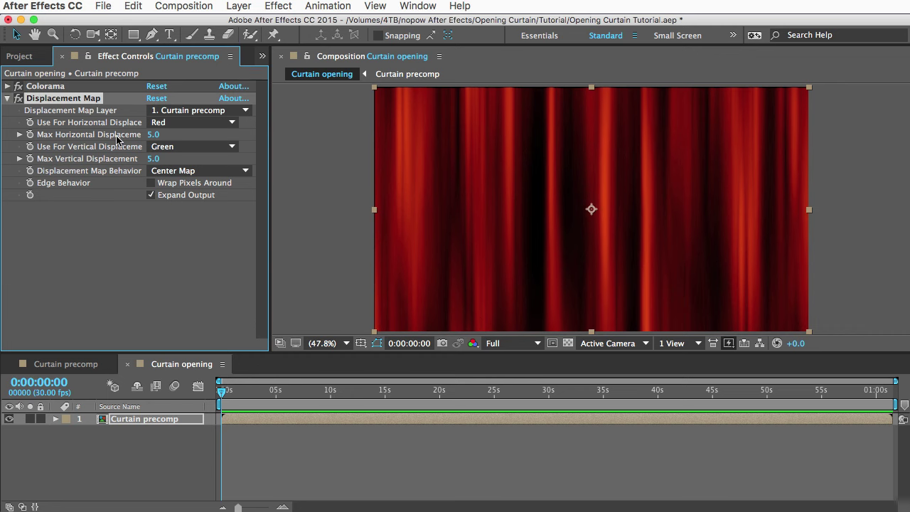
left_click(153, 135)
type("0")
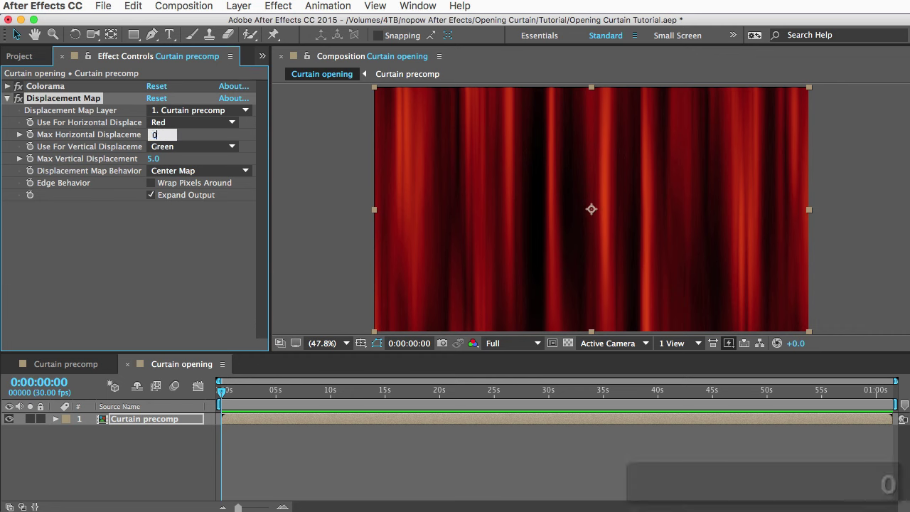
key("Return")
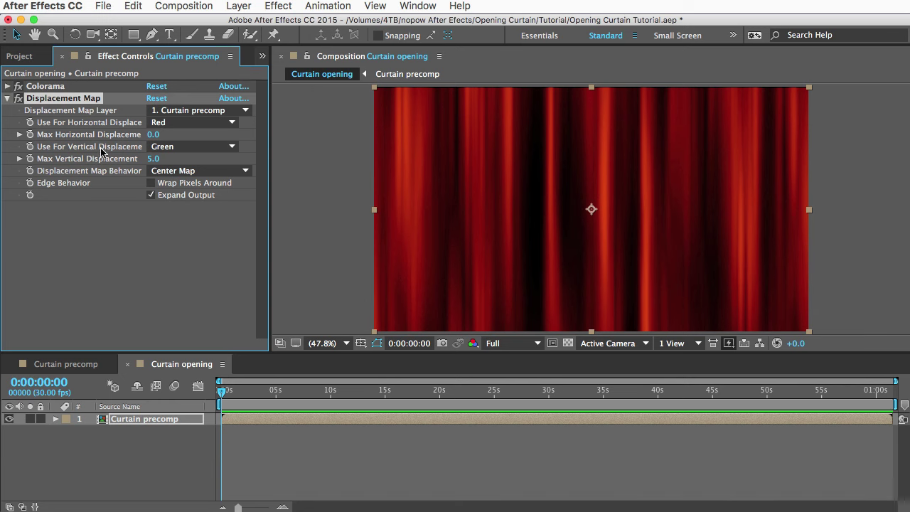
left_click(166, 147)
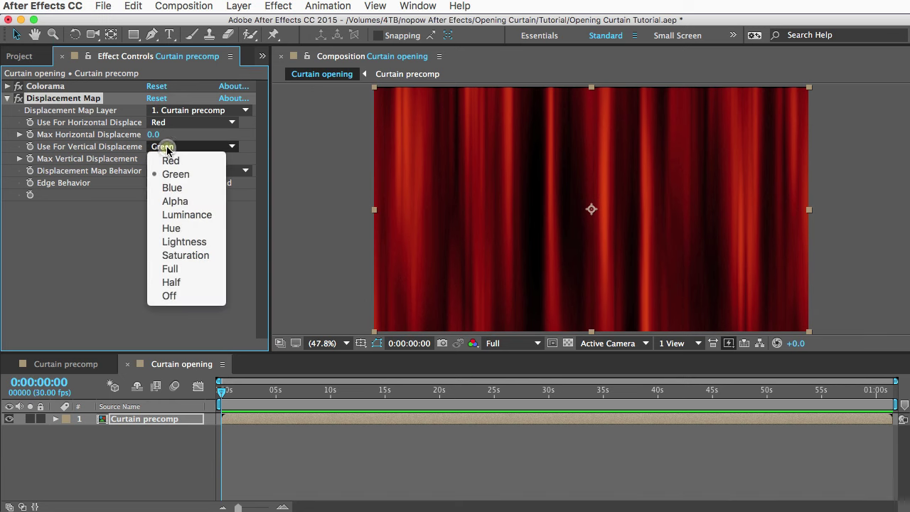
left_click(187, 216)
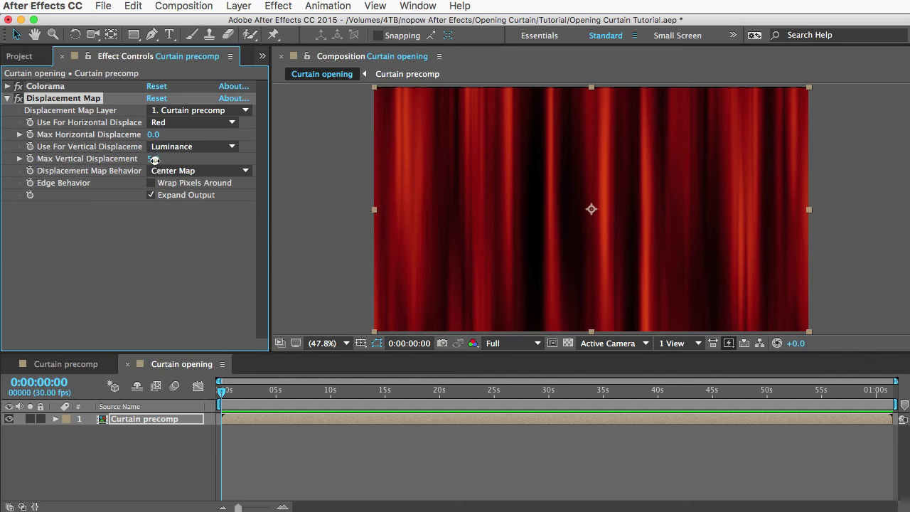
left_click_drag(154, 159, 128, 160)
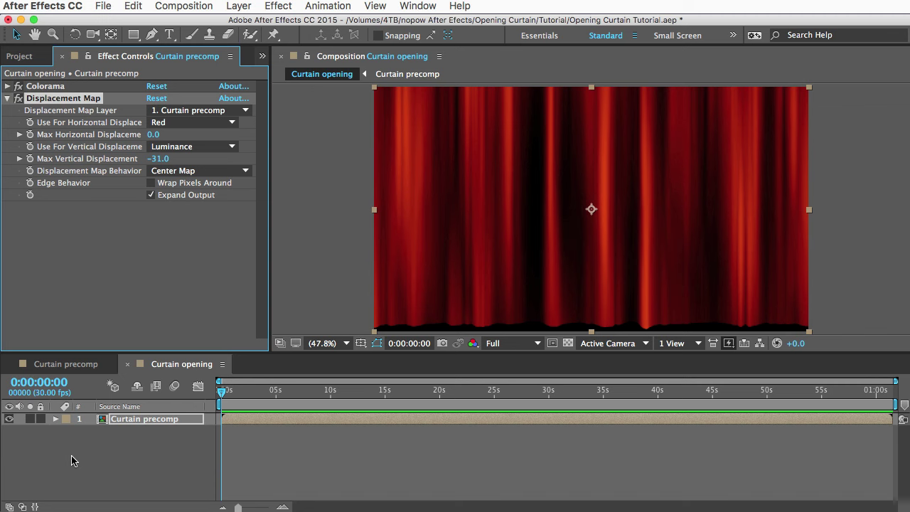
left_click(7, 98)
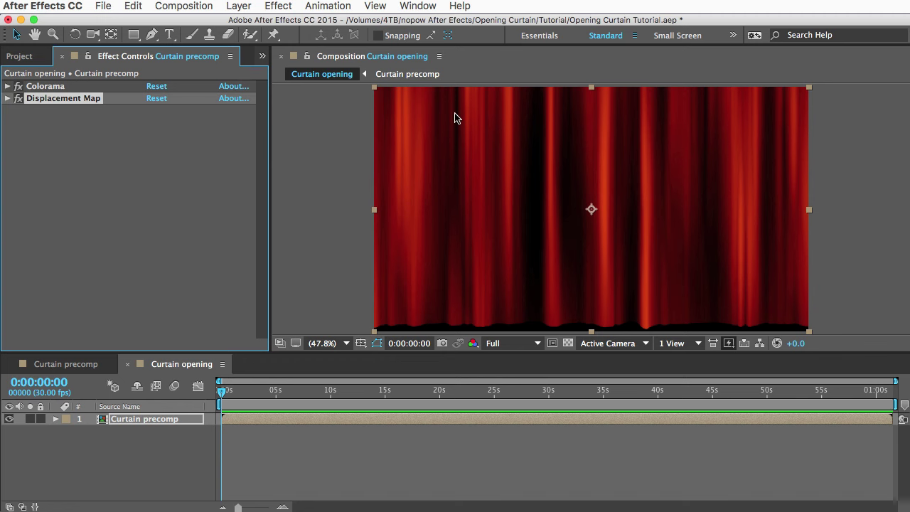
- Apply Bezier Warp to Curtain precomp, then undo a test bend of the top-right tangent
left_click(280, 3)
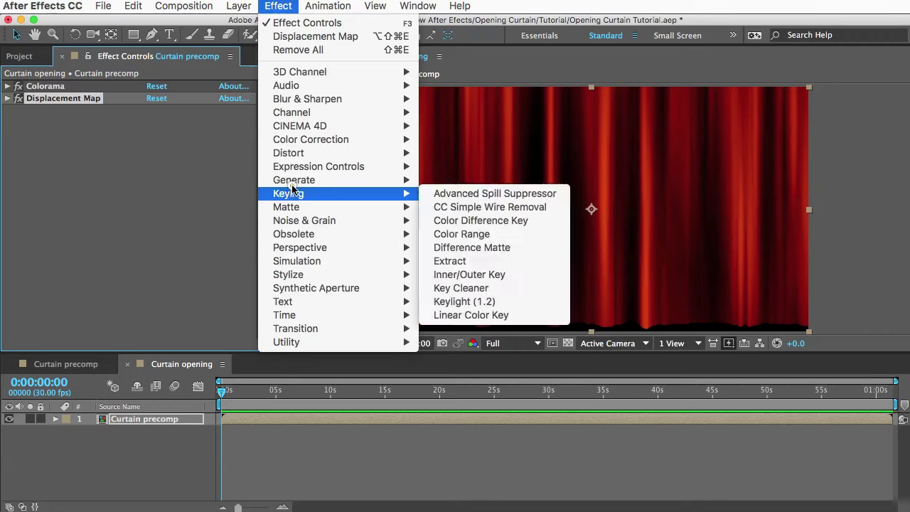
mouse_move(290, 153)
left_click(462, 154)
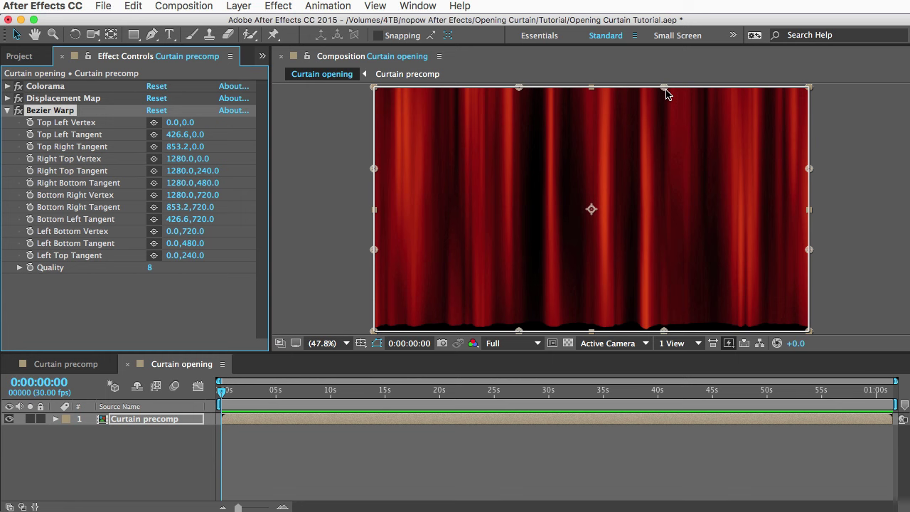
left_click_drag(665, 90, 636, 130)
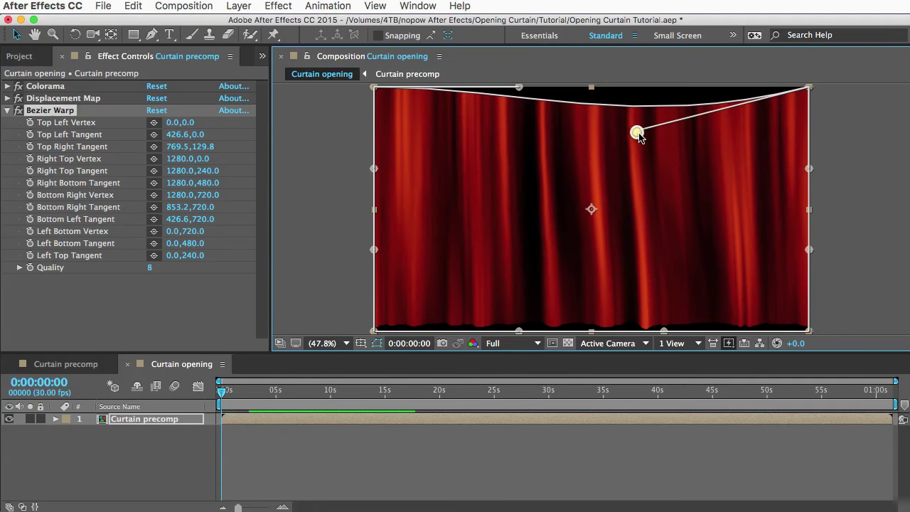
key("super+z")
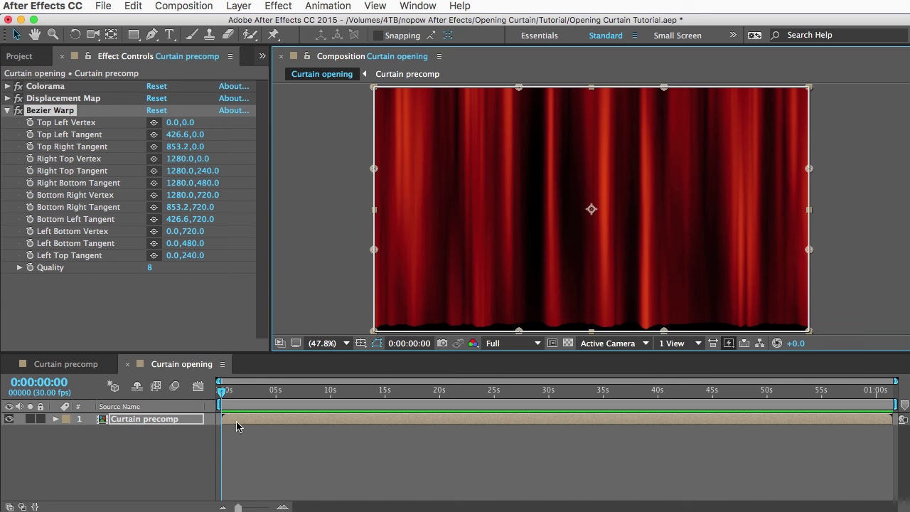
- Reveal the Bezier Warp properties in the timeline and zoom the ruler to the first 16 seconds
left_click(55, 419)
left_click(70, 433)
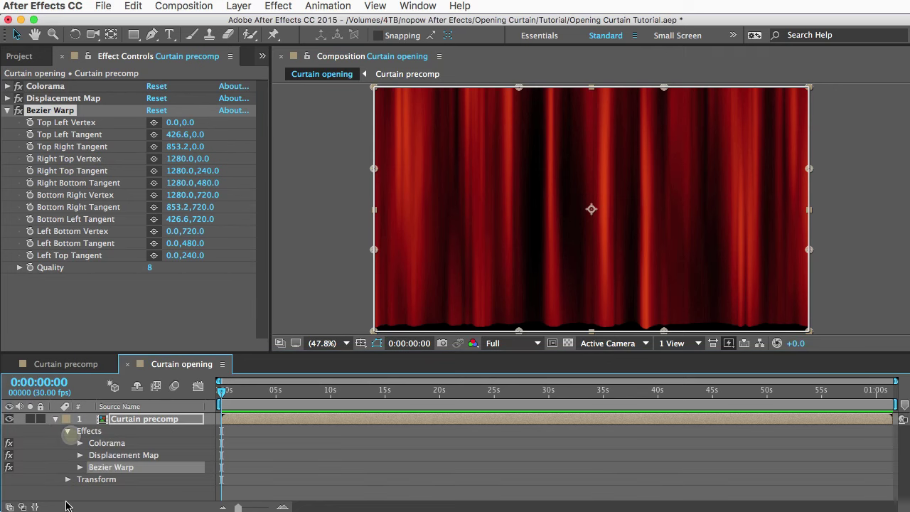
left_click(77, 468)
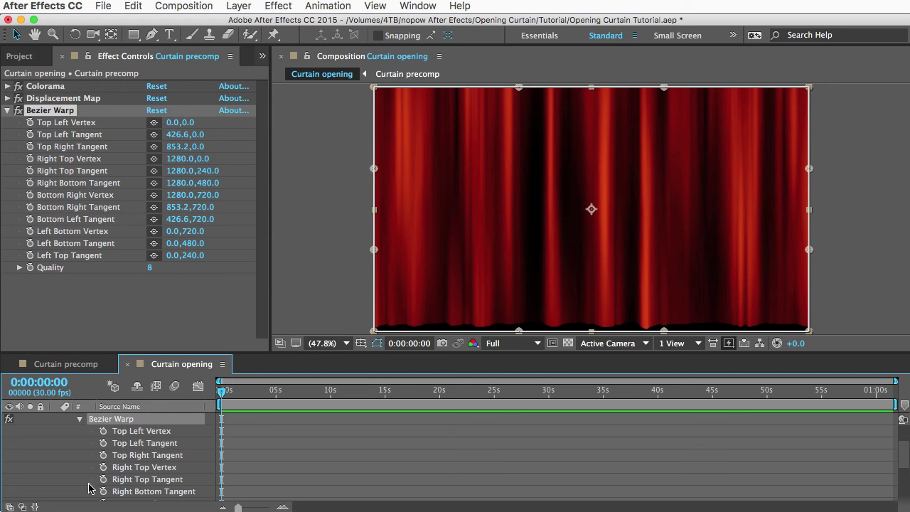
left_click(279, 343)
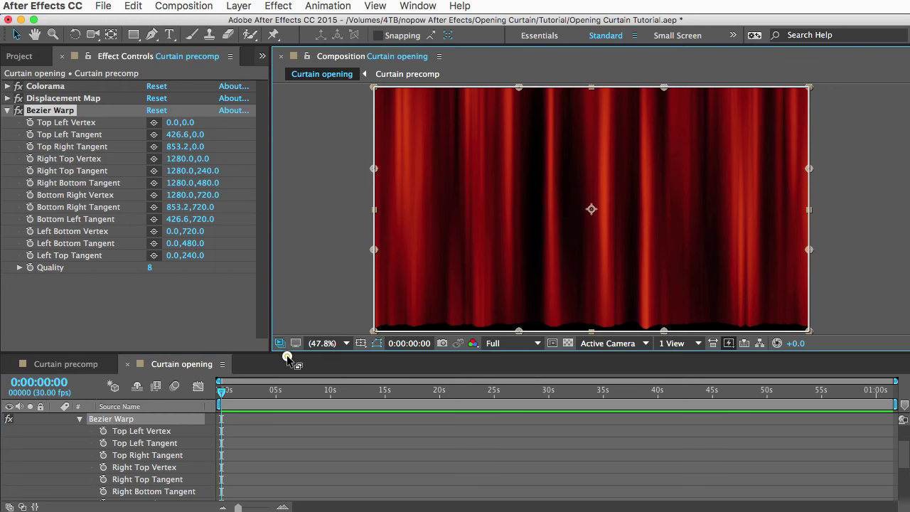
left_click_drag(287, 357, 302, 330)
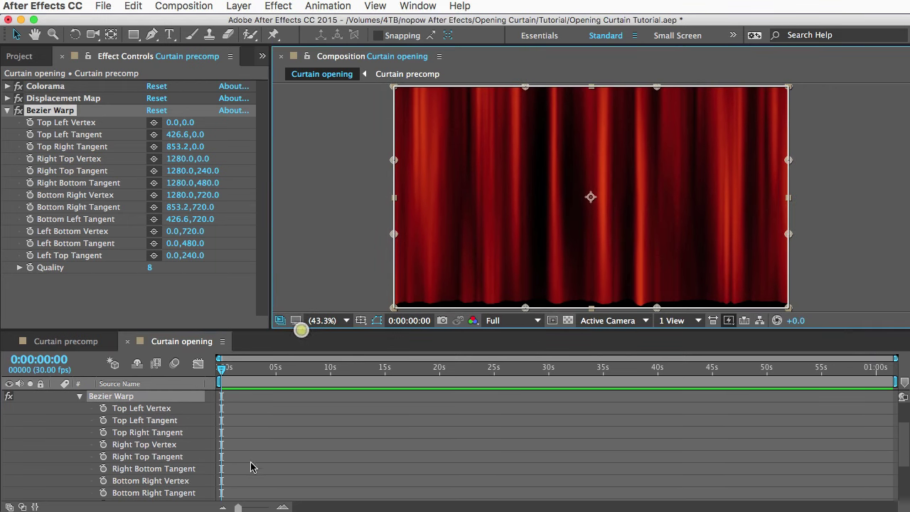
left_click(161, 433)
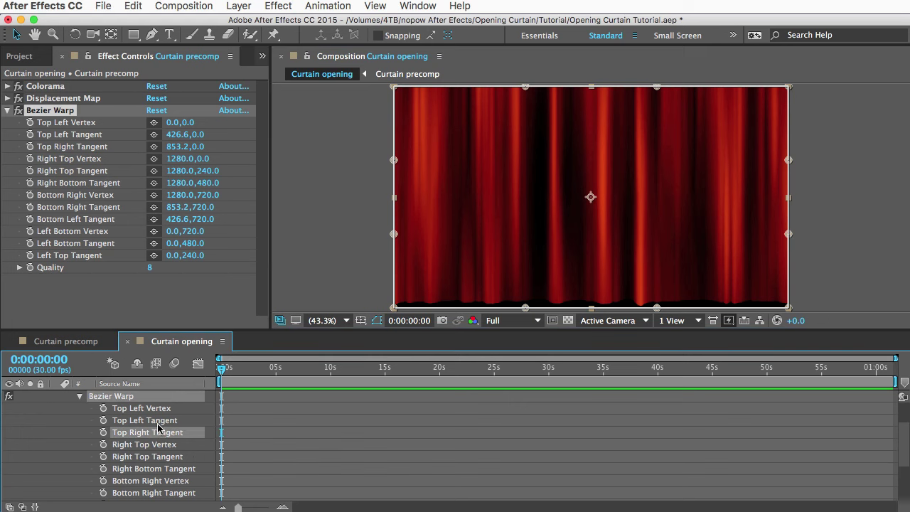
left_click_drag(242, 508, 260, 507)
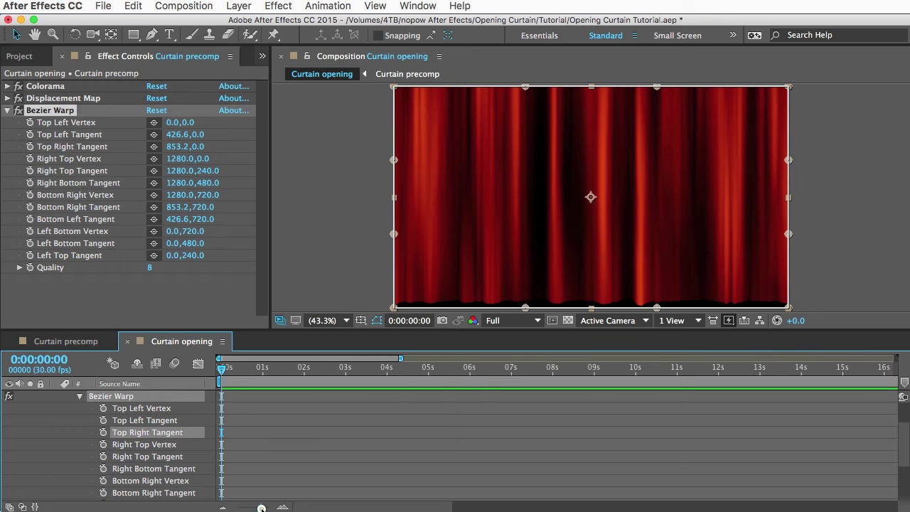
- At 1 second, set keyframes on the six right-side Bezier Warp vertices and tangents
left_click(262, 371)
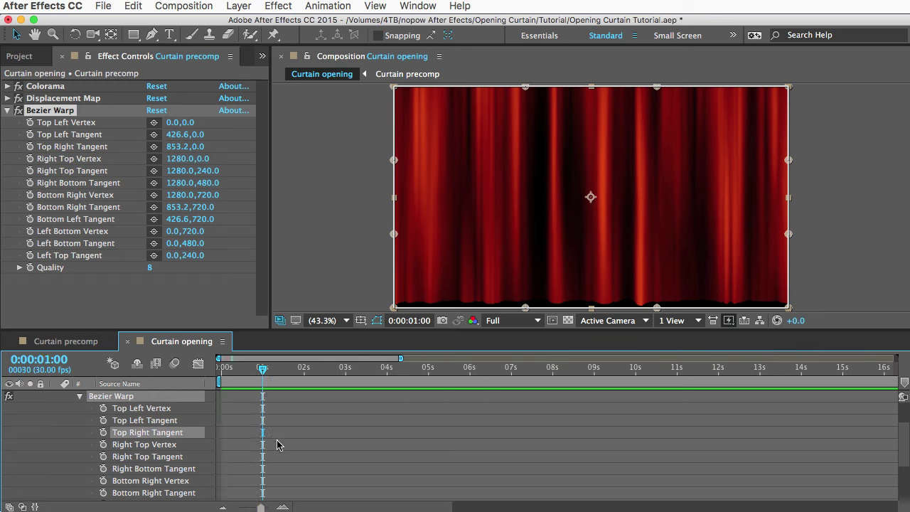
left_click(103, 432)
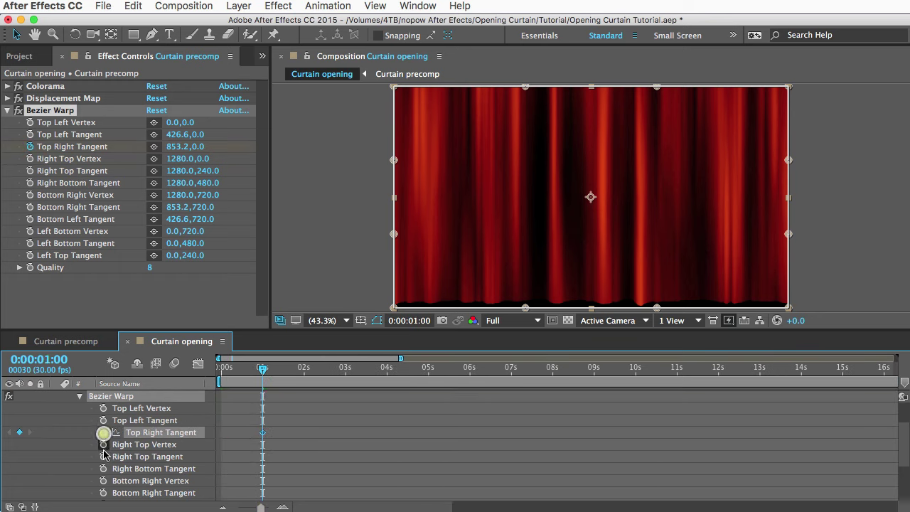
left_click(103, 444)
left_click(103, 456)
left_click(104, 468)
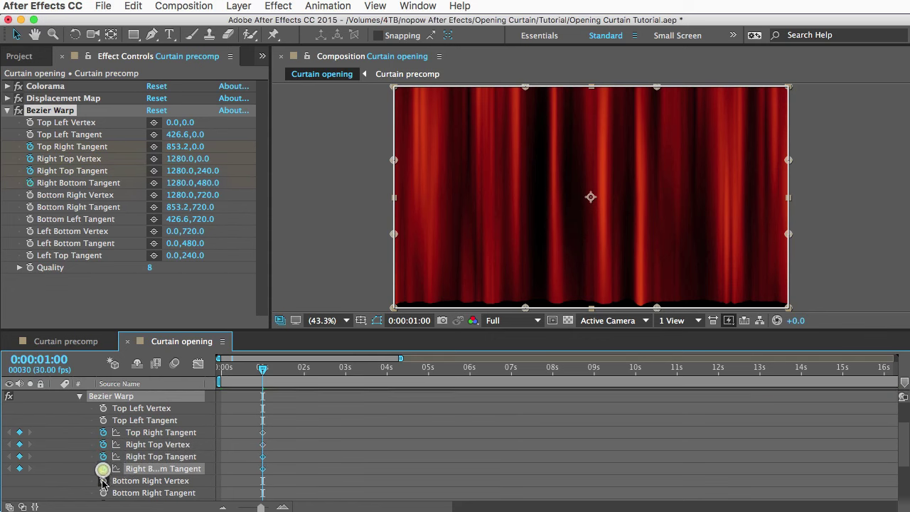
left_click(103, 480)
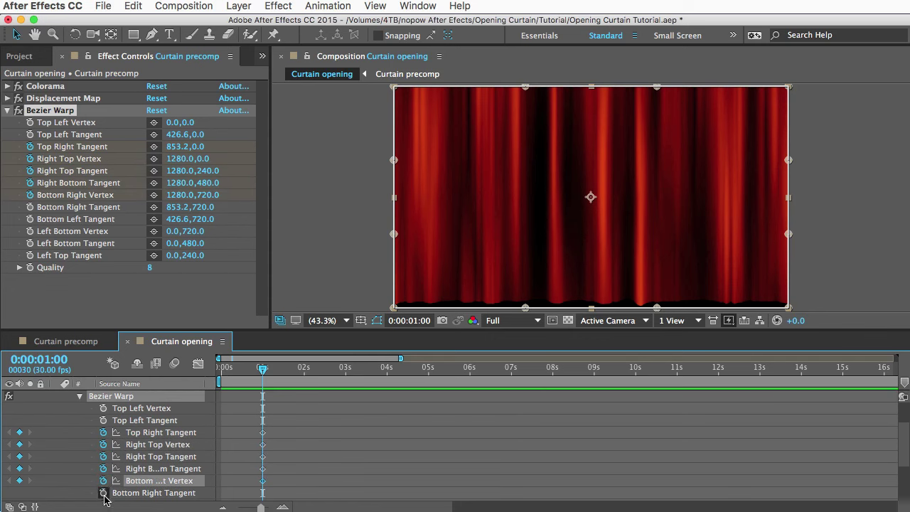
left_click(103, 493)
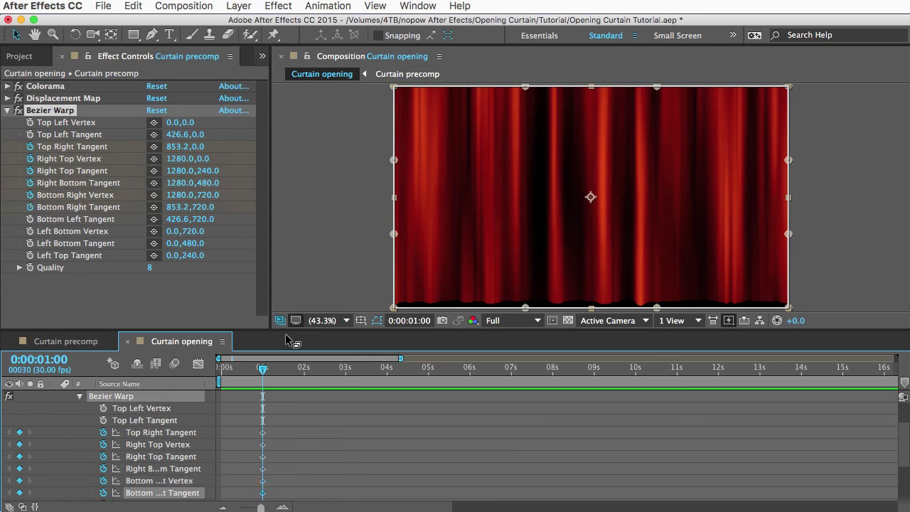
left_click_drag(262, 371, 429, 374)
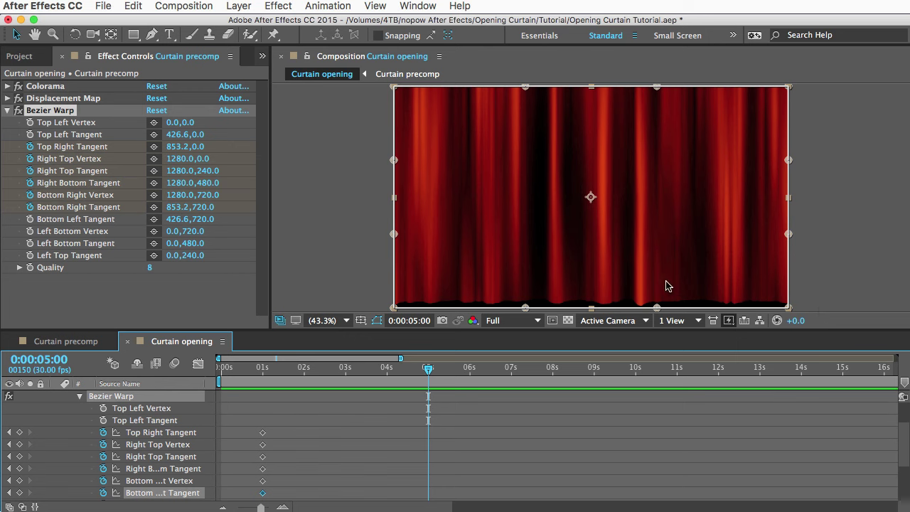
- At 5 seconds, pull the right corners and tangents inward, top tangent 530.2, bottom tangent 511.7
left_click(657, 87)
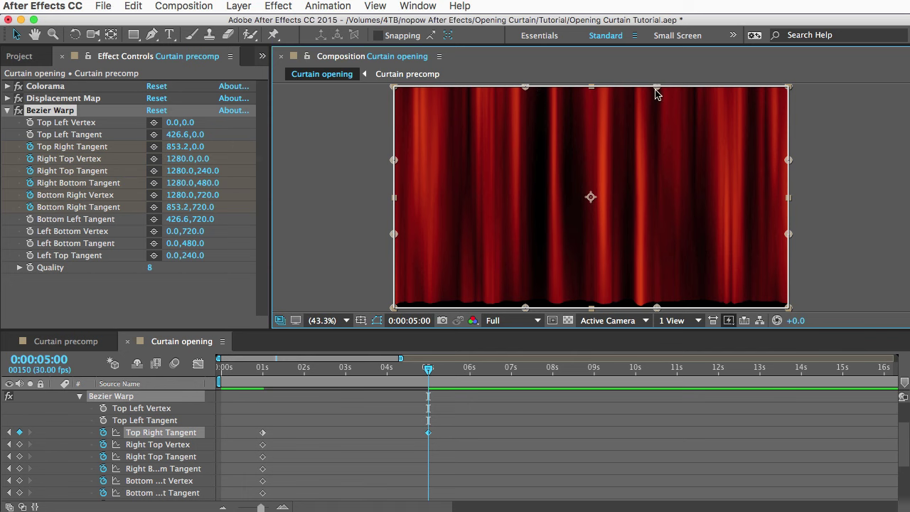
left_click_drag(655, 90, 558, 89)
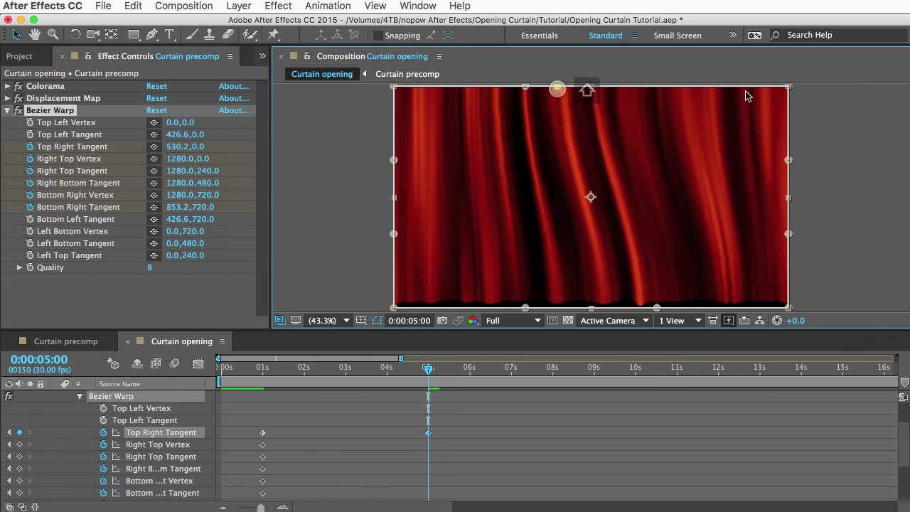
left_click_drag(787, 87, 594, 86)
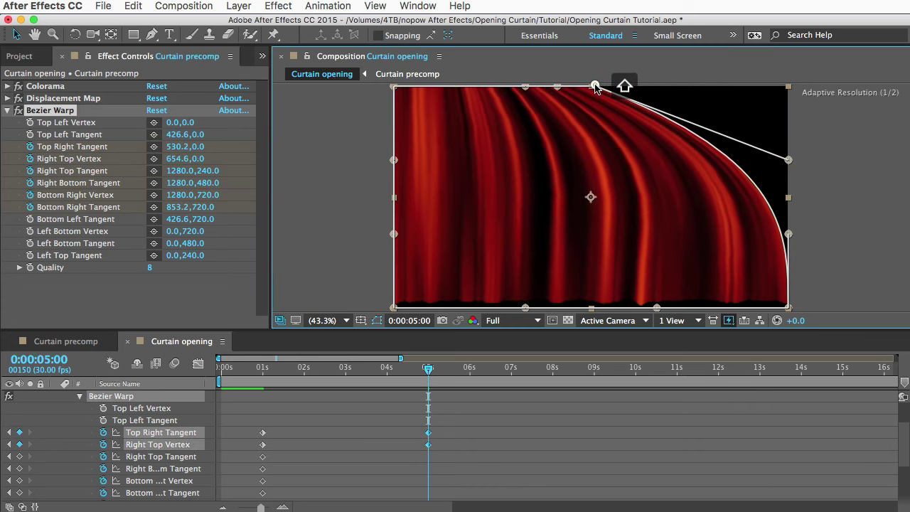
left_click_drag(787, 159, 585, 158)
left_click_drag(784, 238, 582, 226)
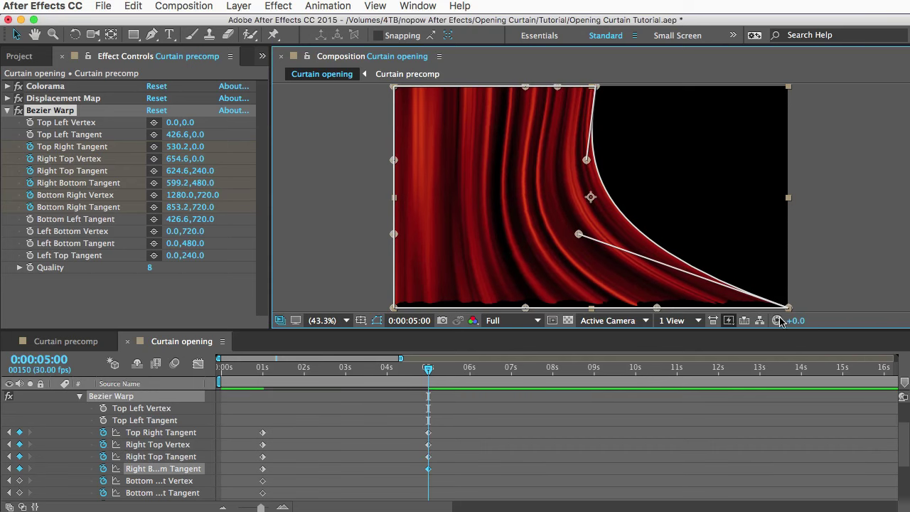
left_click_drag(657, 308, 556, 311)
left_click_drag(788, 308, 575, 310)
left_click_drag(579, 233, 581, 234)
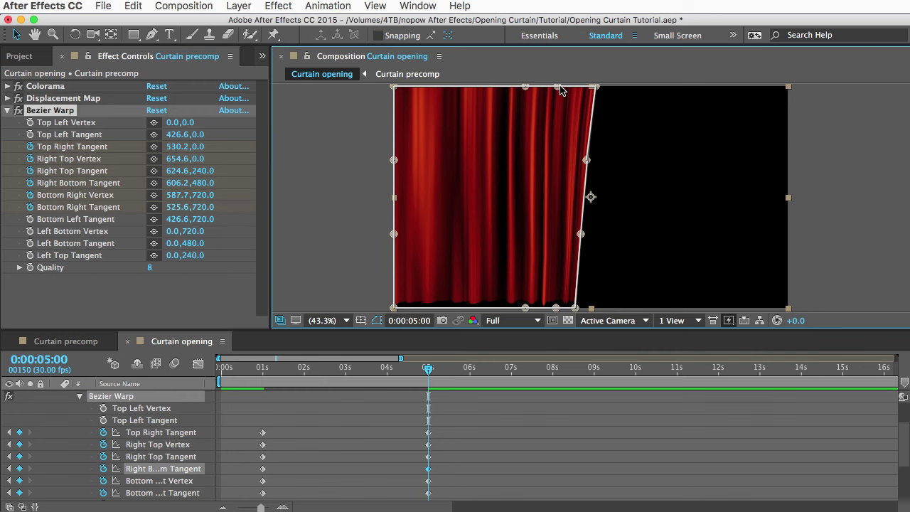
left_click_drag(555, 307, 554, 312)
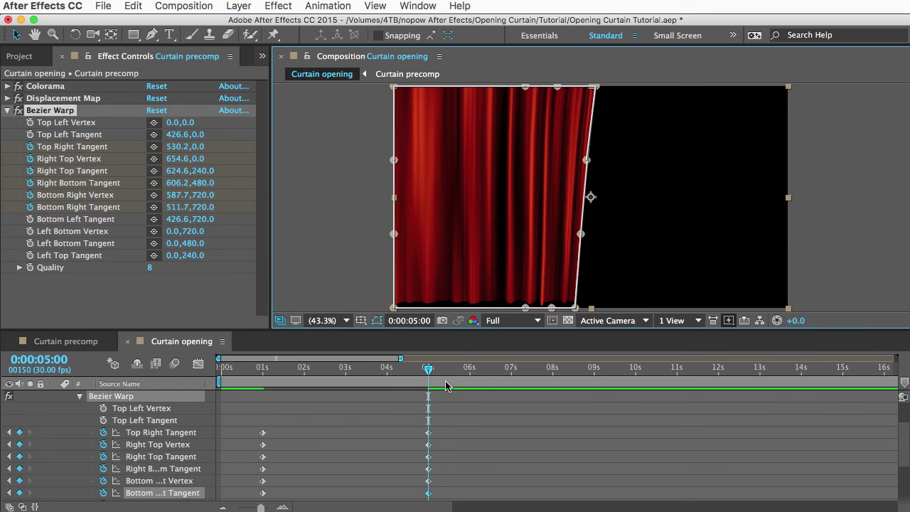
- At 7 seconds, swing the bottom-right corner back right and bow the right edge outward
left_click_drag(432, 372, 511, 372)
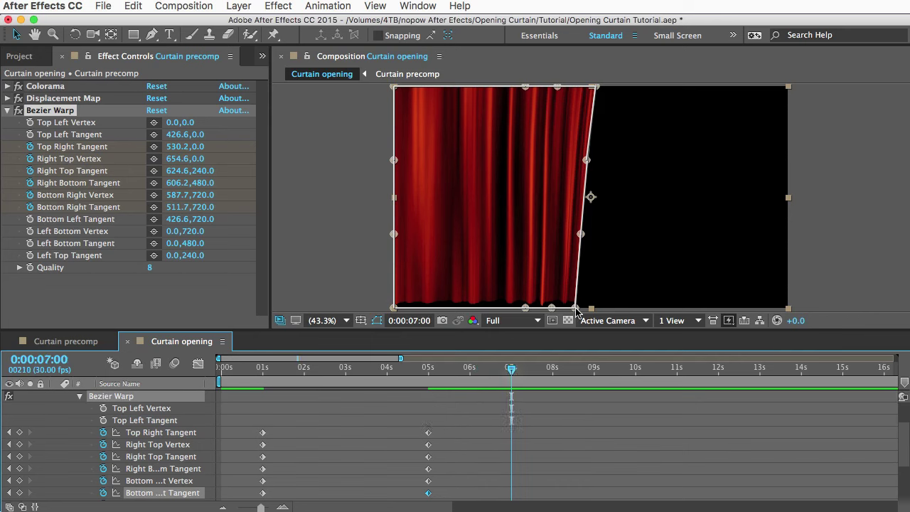
left_click_drag(576, 310, 609, 309)
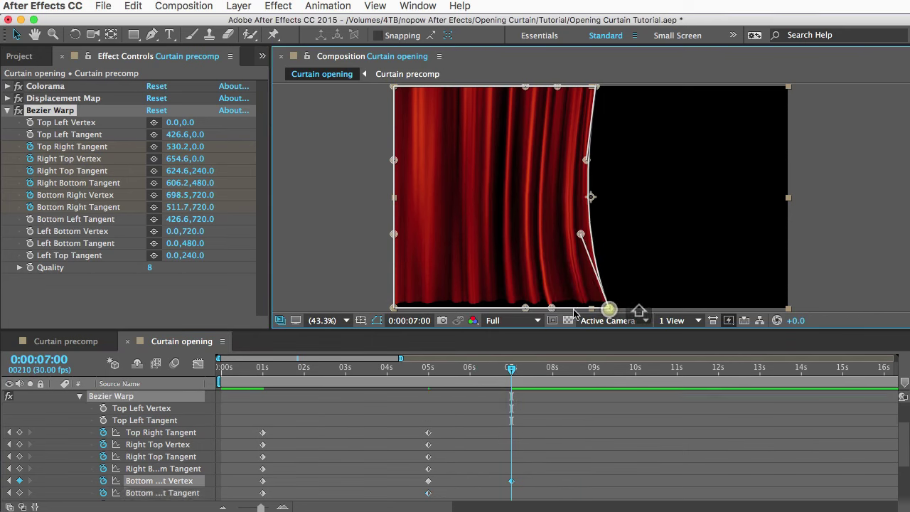
left_click_drag(551, 309, 569, 308)
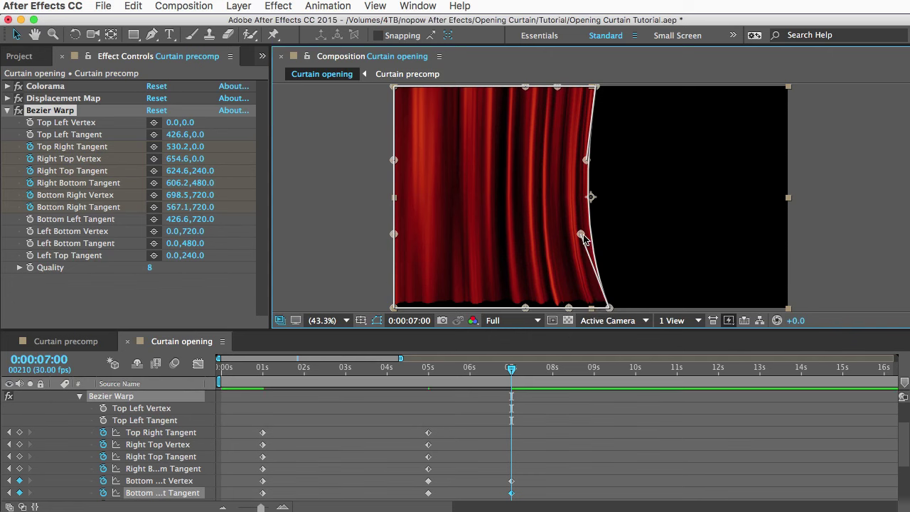
left_click_drag(583, 238, 603, 235)
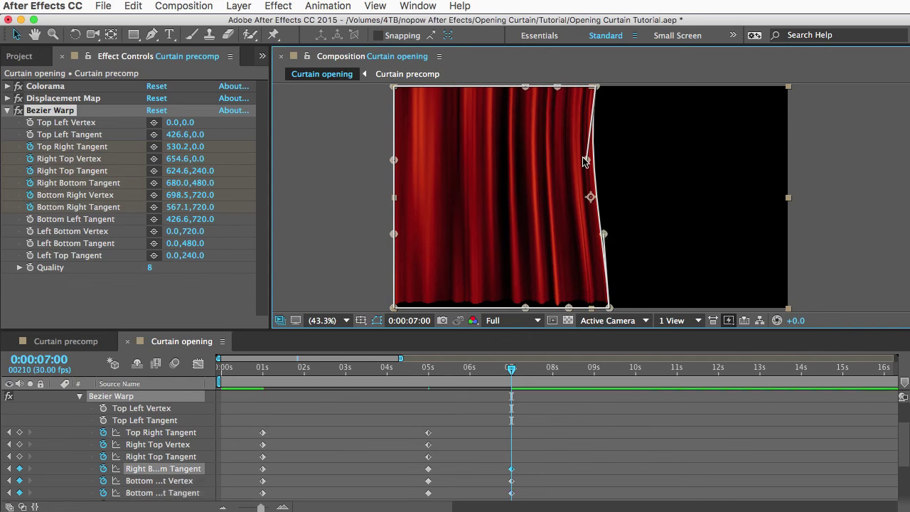
left_click_drag(590, 160, 602, 162)
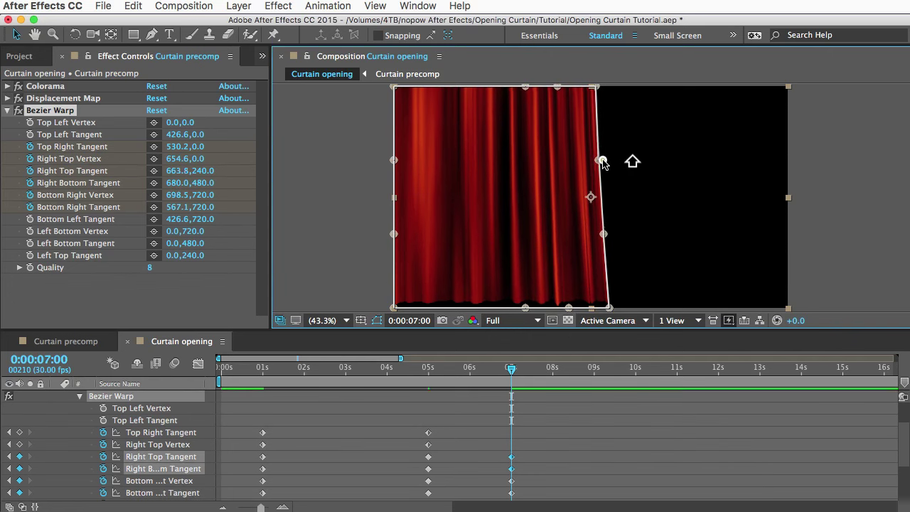
left_click_drag(610, 308, 603, 306)
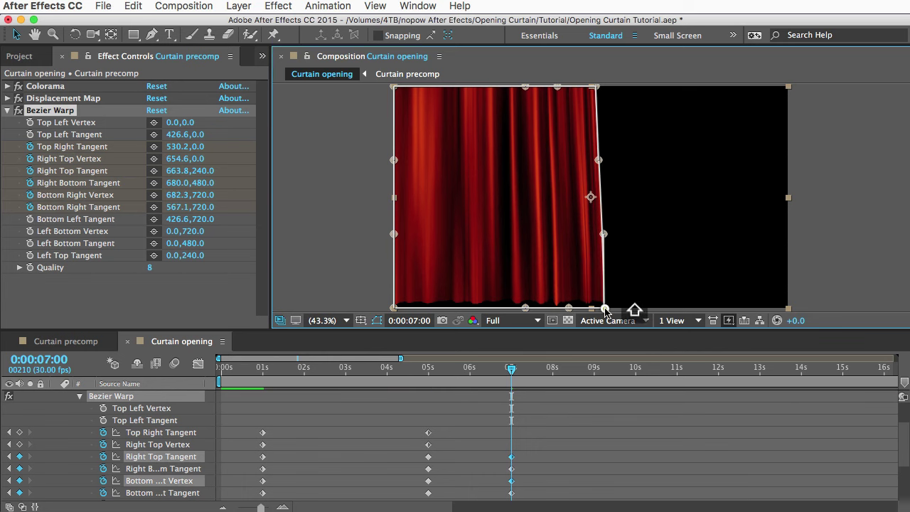
left_click_drag(603, 236, 601, 233)
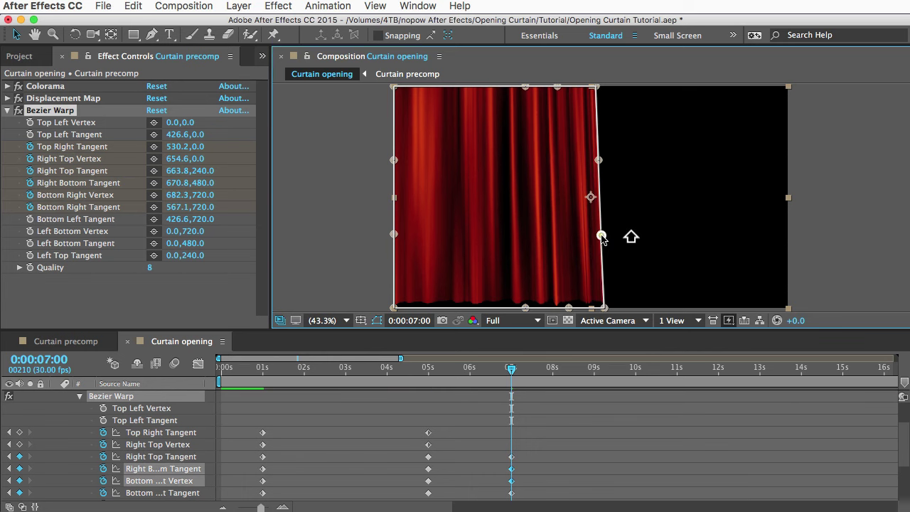
left_click_drag(570, 309, 568, 308)
left_click(568, 309)
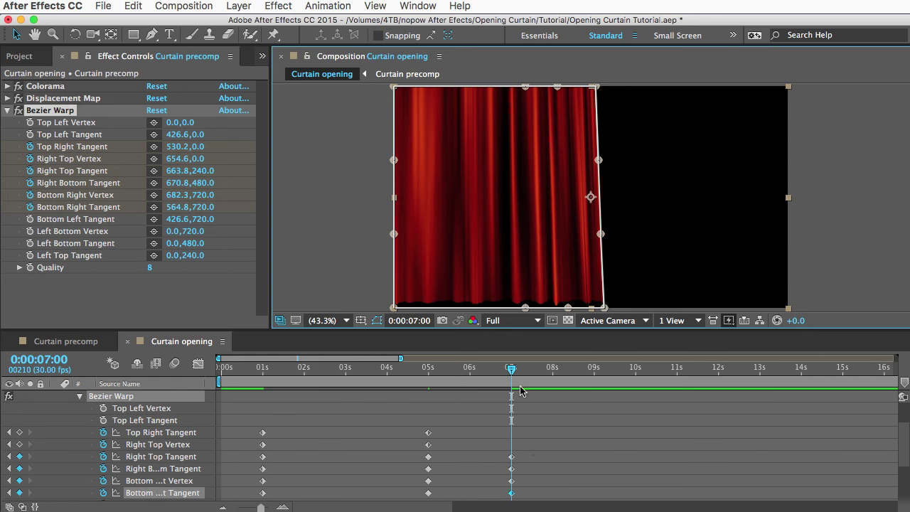
- At 0:00:09:11, pull the bottom-right corner to about 645 and straighten the right edge
left_click_drag(521, 368, 609, 375)
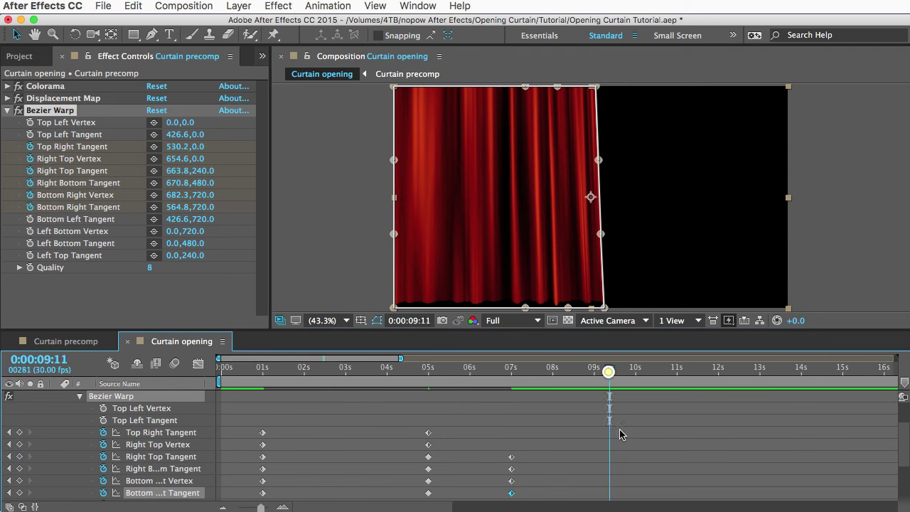
left_click(604, 308)
left_click_drag(604, 309, 560, 309)
left_click_drag(599, 236, 623, 235)
left_click_drag(597, 162, 595, 157)
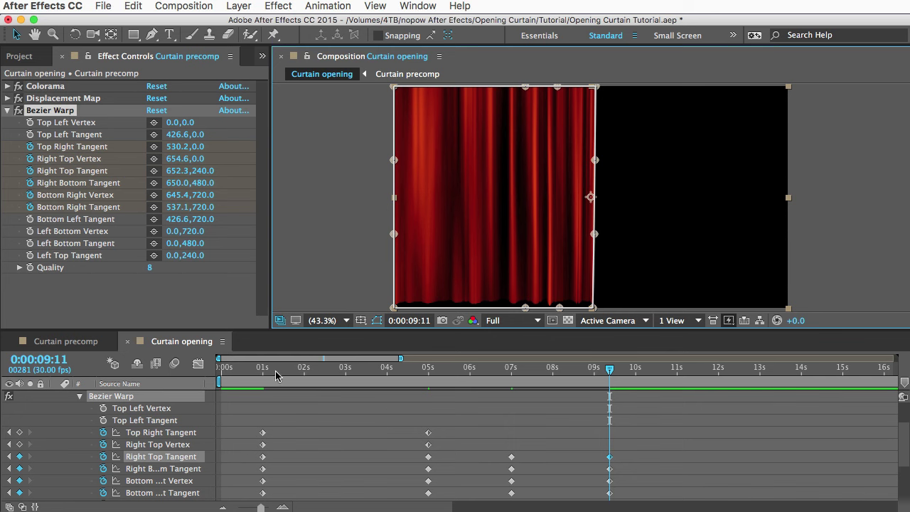
left_click_drag(279, 370, 256, 371)
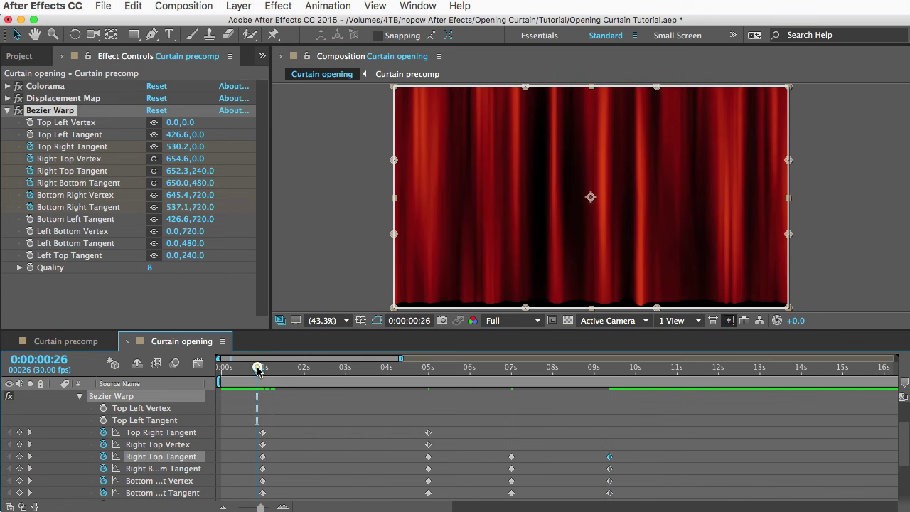
key("space")
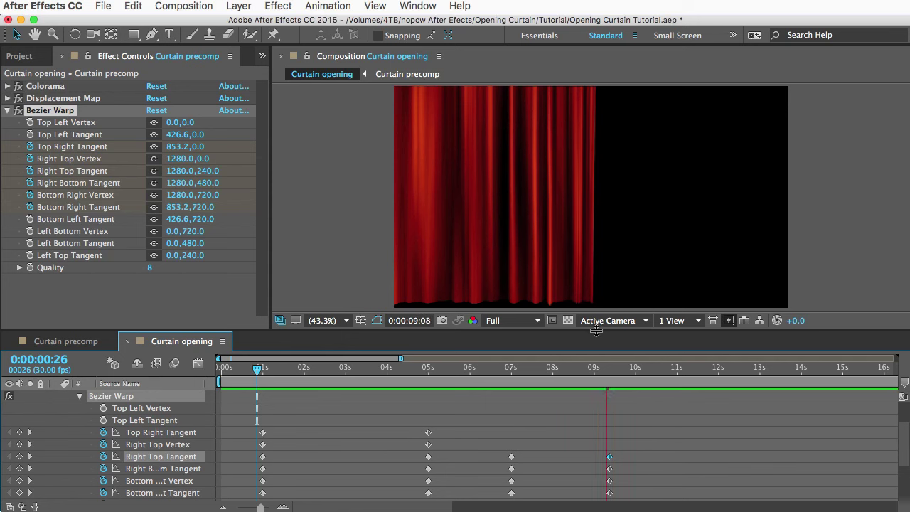
left_click_drag(597, 329, 597, 323)
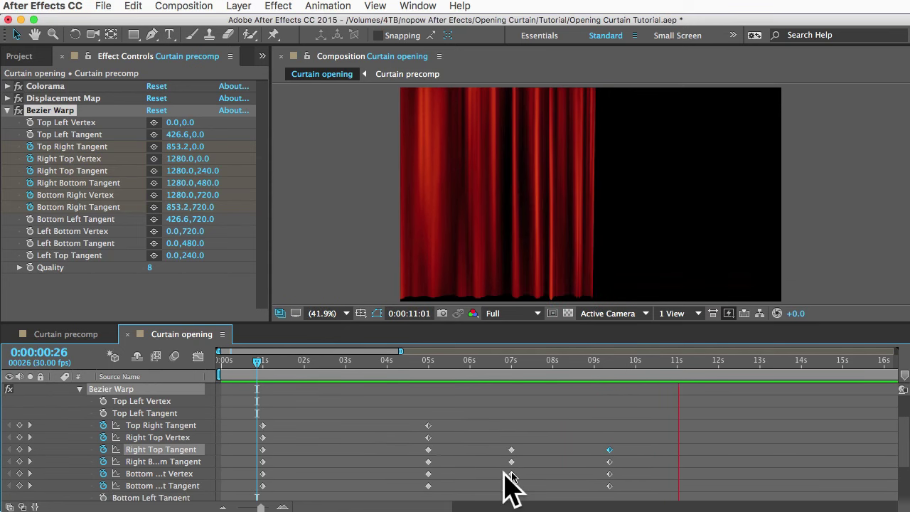
left_click(267, 363)
left_click_drag(266, 368, 313, 361)
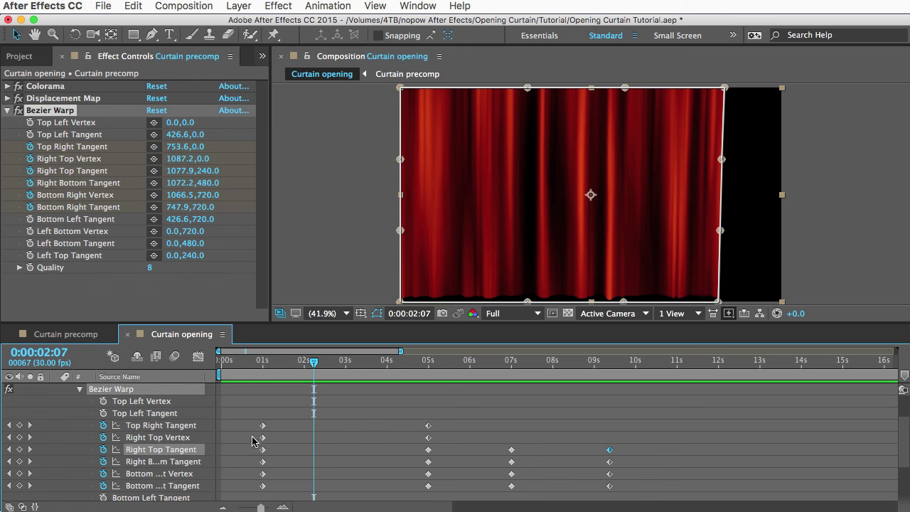
- Shift the 1-second keyframes of four lower right-edge properties a few frames later
left_click(266, 363)
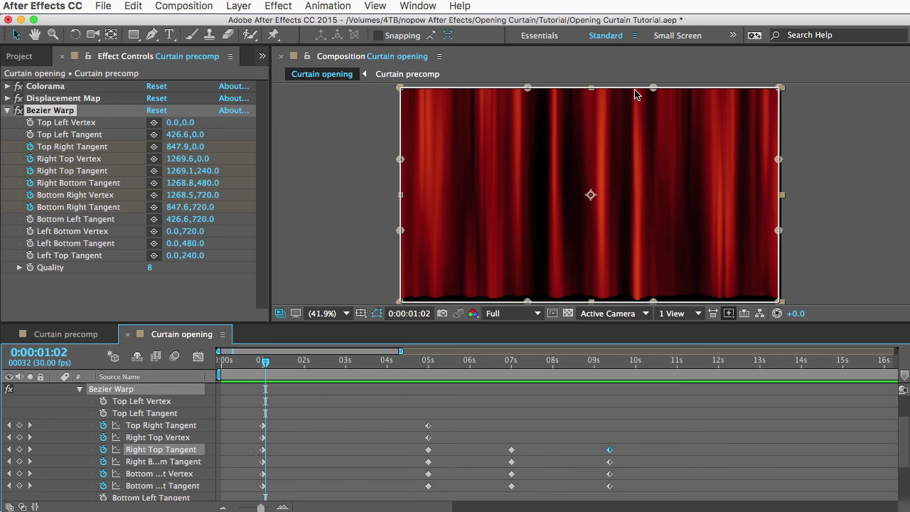
left_click_drag(240, 446, 272, 507)
left_click_drag(308, 454, 355, 477)
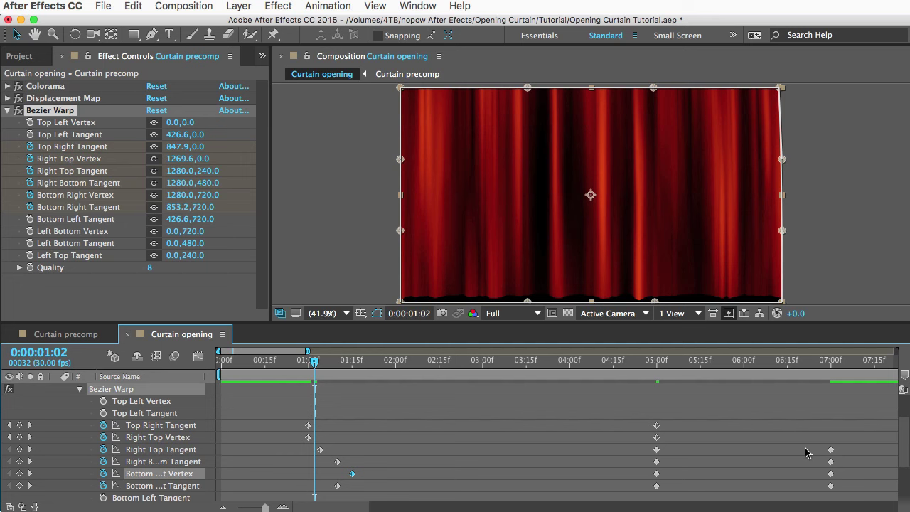
- Shift the lower edge points' 5 s, 7 s and 9 s Bezier Warp keyframes a few frames later
left_click_drag(657, 450, 684, 489)
left_click(686, 464)
scroll(729, 473, "right", 6)
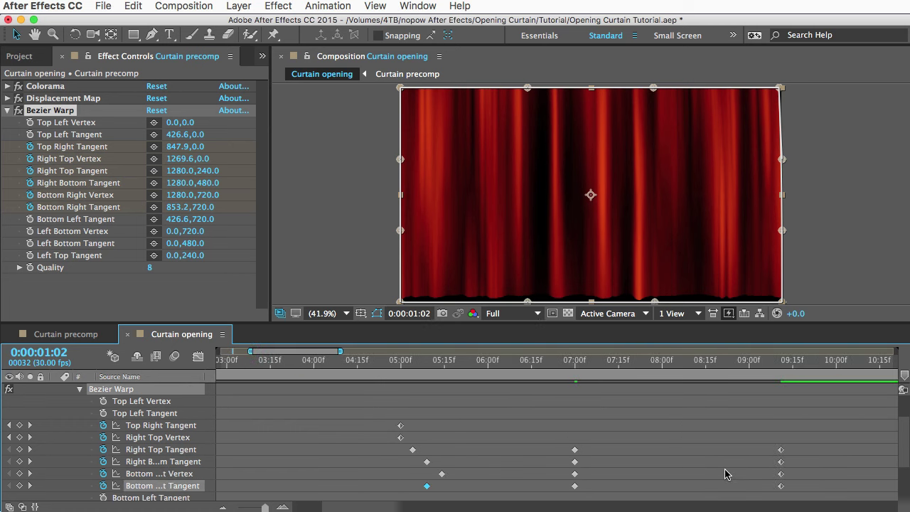
mouse_move(575, 462)
left_mouse_down()
mouse_move(599, 476)
mouse_move(583, 463)
left_mouse_up()
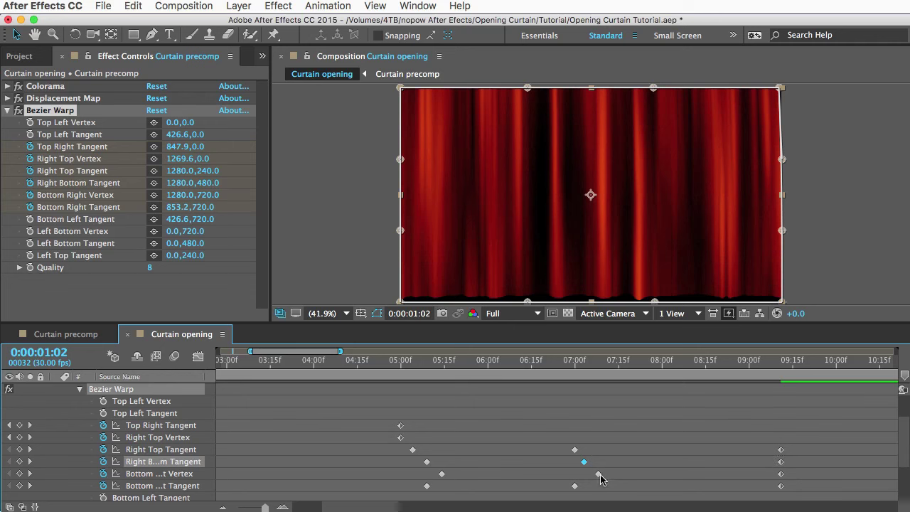
left_click_drag(599, 474, 592, 475)
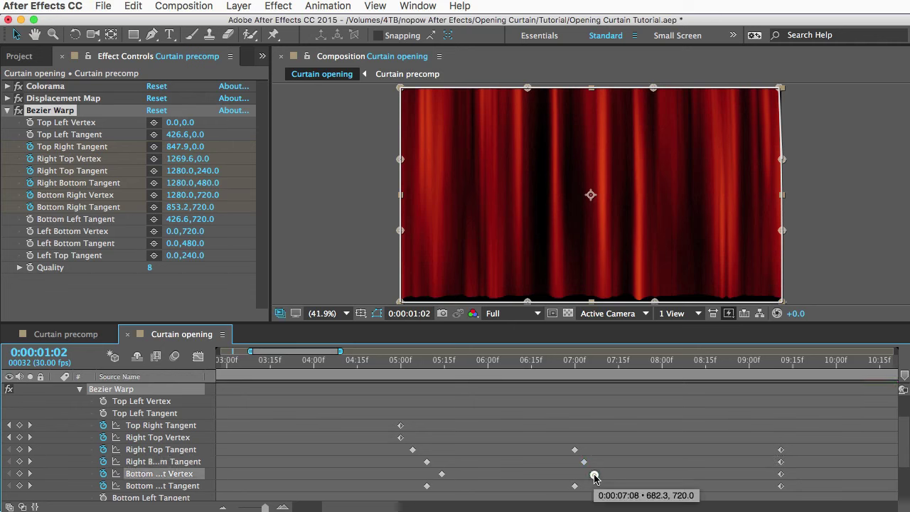
left_click(426, 462)
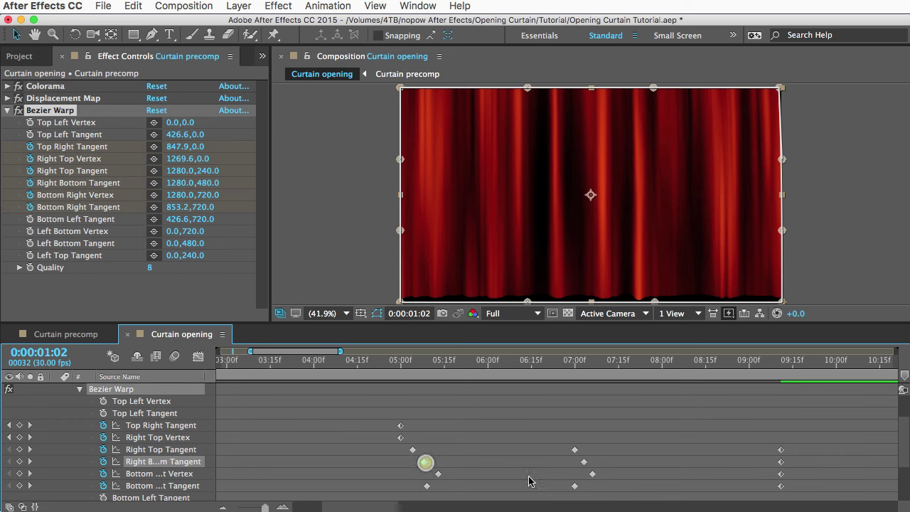
left_click_drag(574, 486, 584, 489)
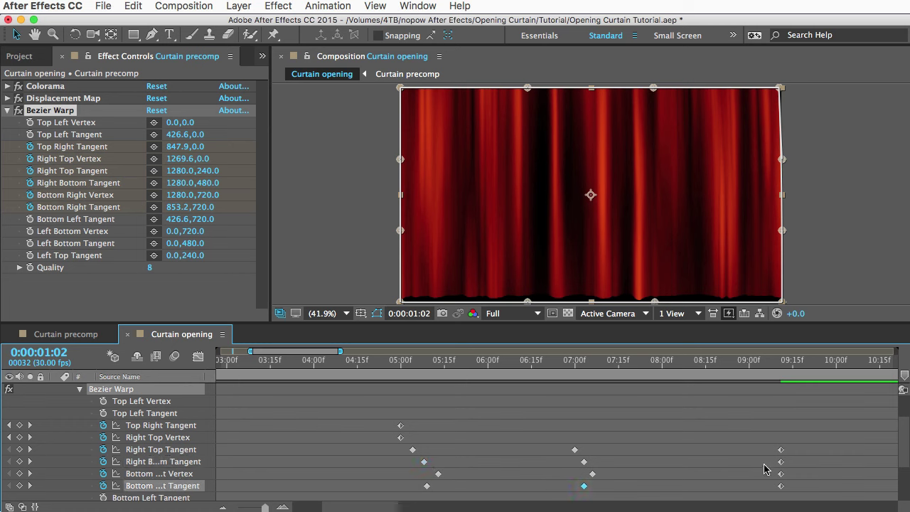
left_click_drag(781, 463, 786, 462)
mouse_move(781, 473)
left_mouse_down()
mouse_move(792, 474)
mouse_move(789, 490)
mouse_move(793, 473)
left_mouse_up()
- Show the whole 12-second timeline, scrub the opening, and marquee-select all Bezier Warp keyframes
left_click_drag(265, 507, 263, 508)
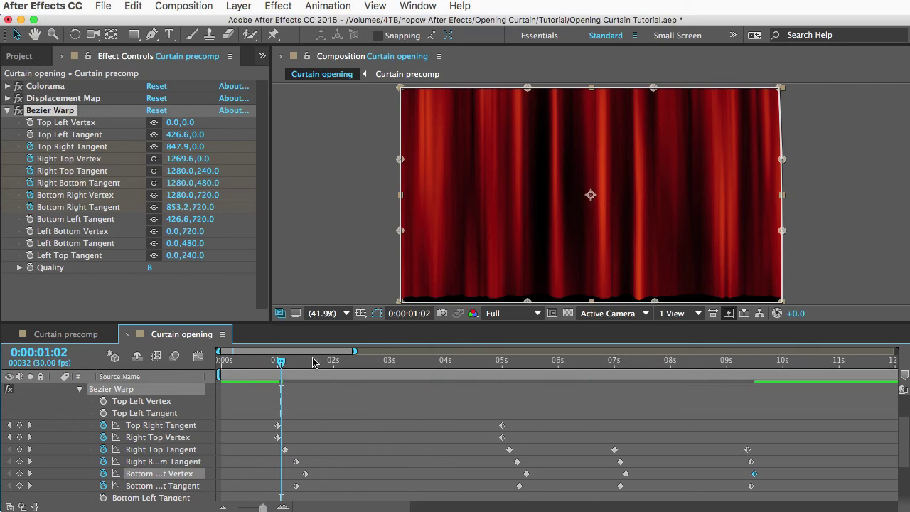
left_click_drag(295, 362, 443, 360)
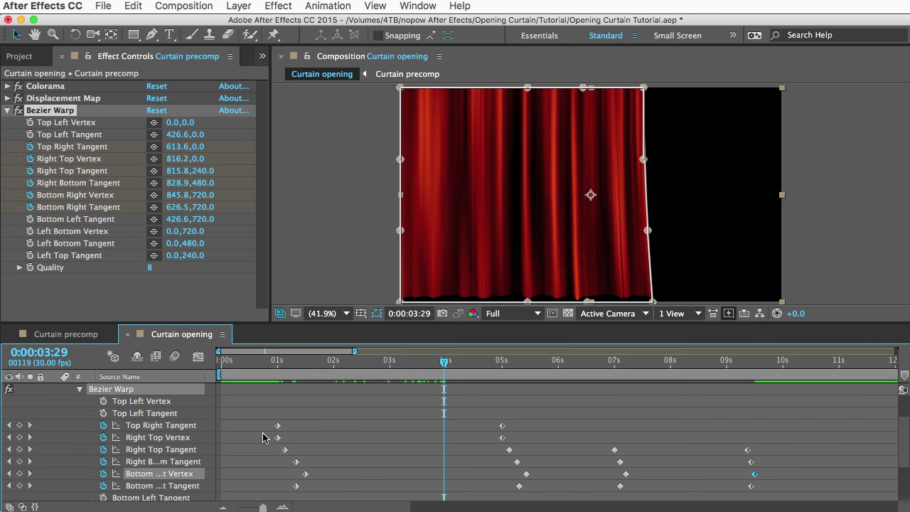
left_click_drag(260, 428, 783, 491)
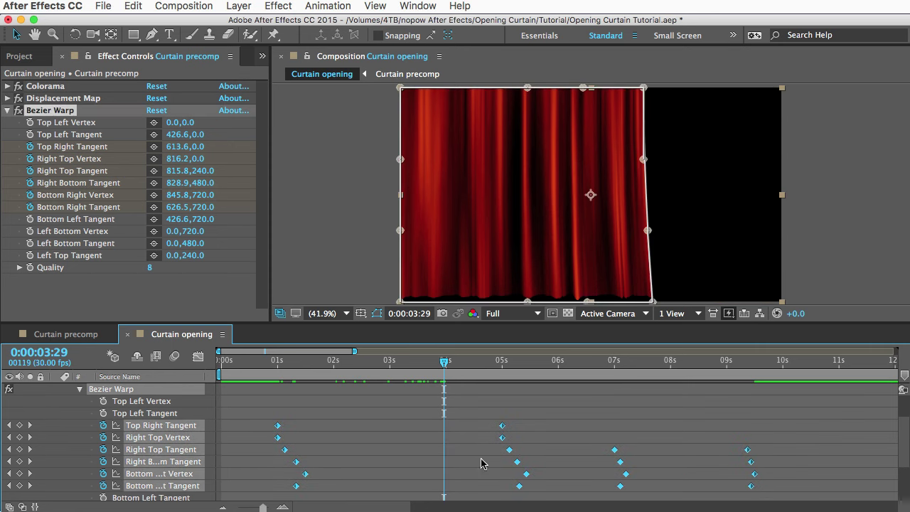
- Apply Keyframe Assistant > Easy Ease to the selected keyframes, then preview the opening around 4.5–5.5 s
right_click(501, 428)
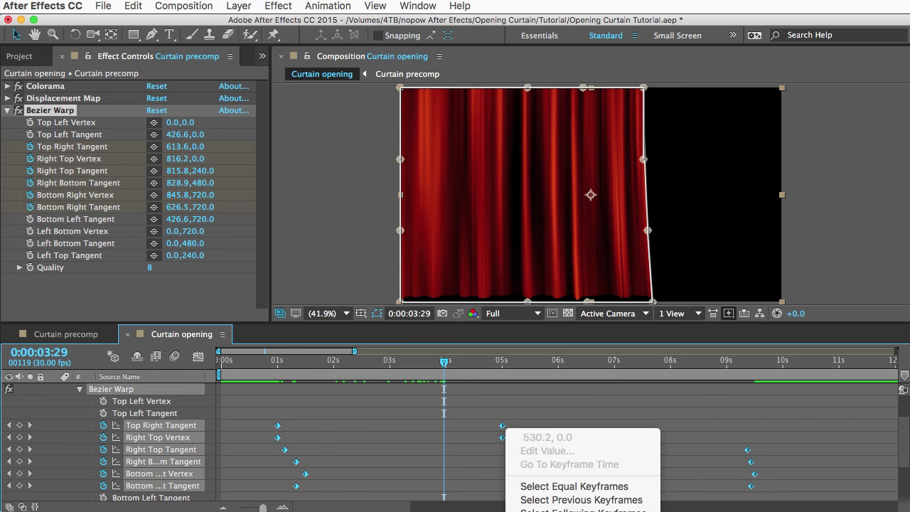
left_click(581, 509)
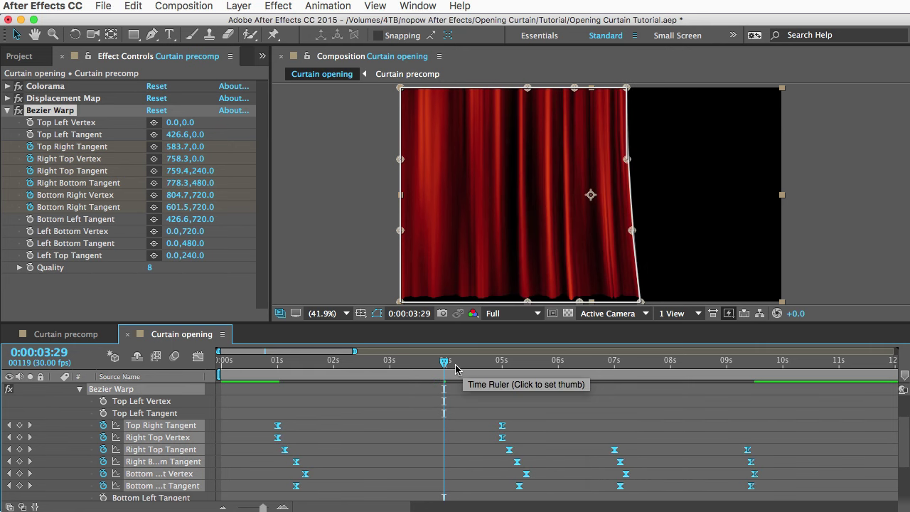
left_click_drag(443, 362, 248, 362)
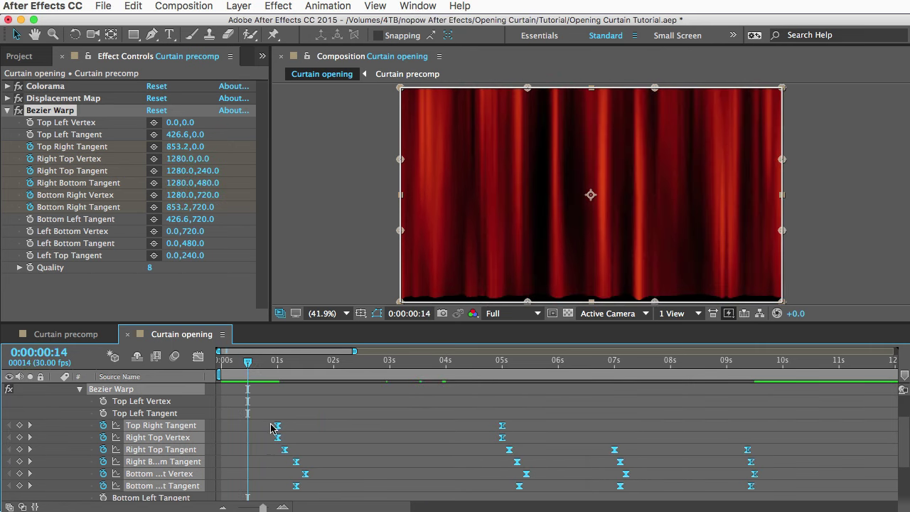
key("space")
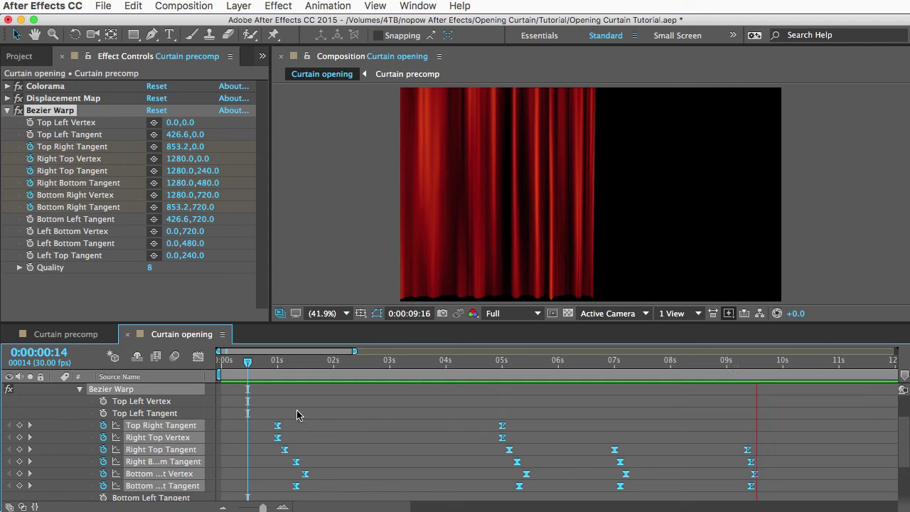
left_click(480, 365)
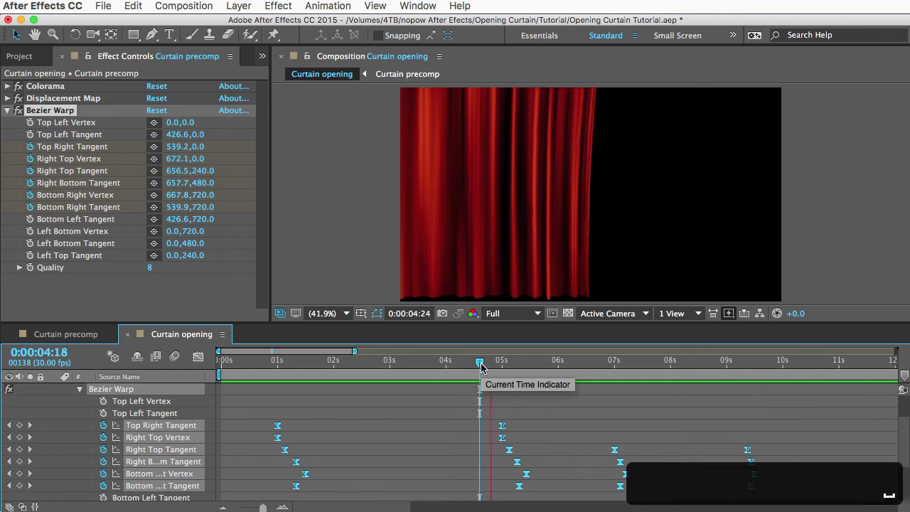
key("space")
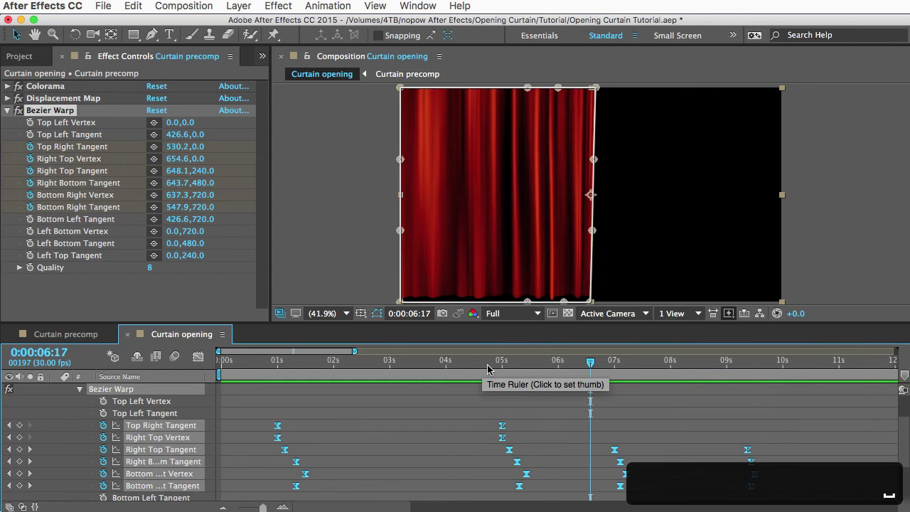
left_click(521, 362)
mouse_move(521, 362)
left_mouse_down()
mouse_move(547, 363)
mouse_move(496, 364)
mouse_move(534, 363)
left_mouse_up()
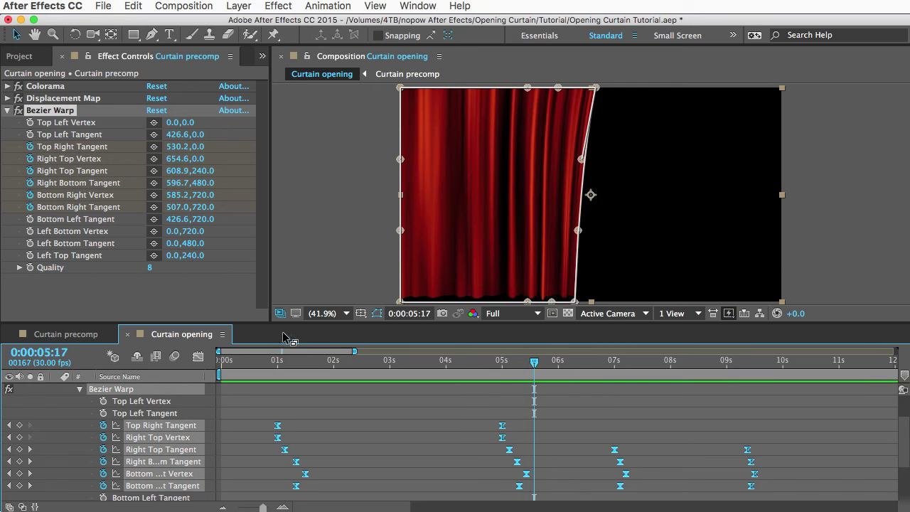
- Switch to the Graph Editor showing only the Right Top Vertex curve, with a taller panel
left_click(199, 357)
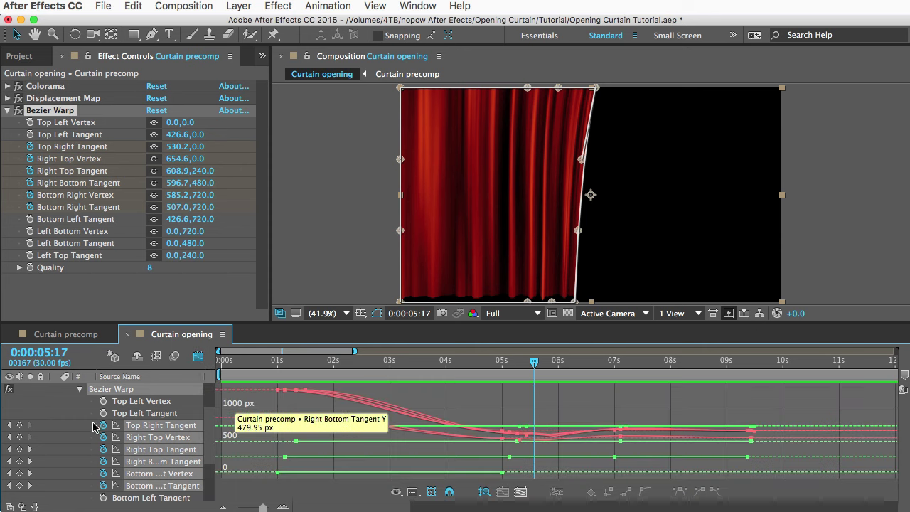
left_click(171, 425)
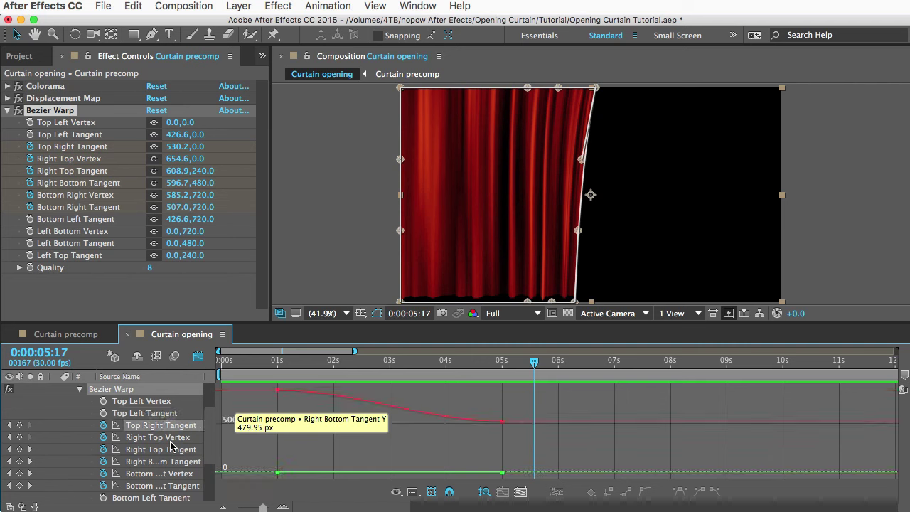
left_click(171, 437)
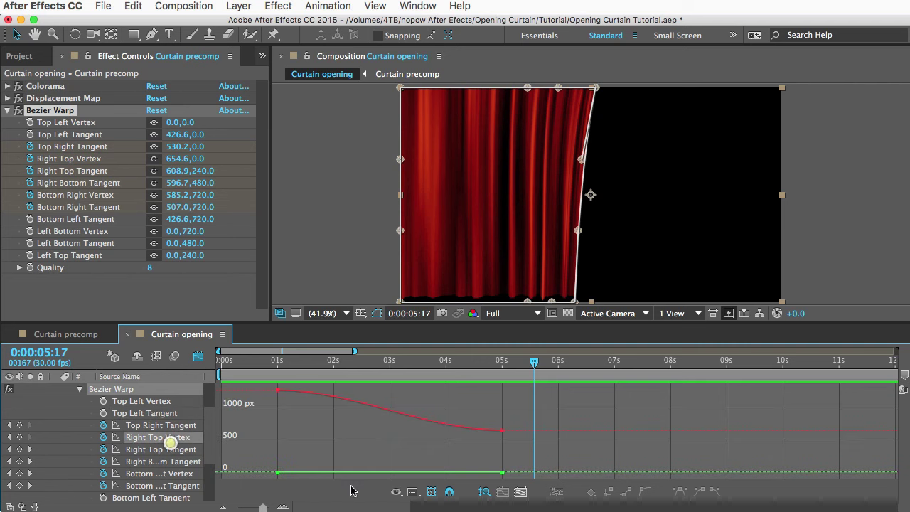
left_click(414, 493)
left_click_drag(361, 324, 373, 160)
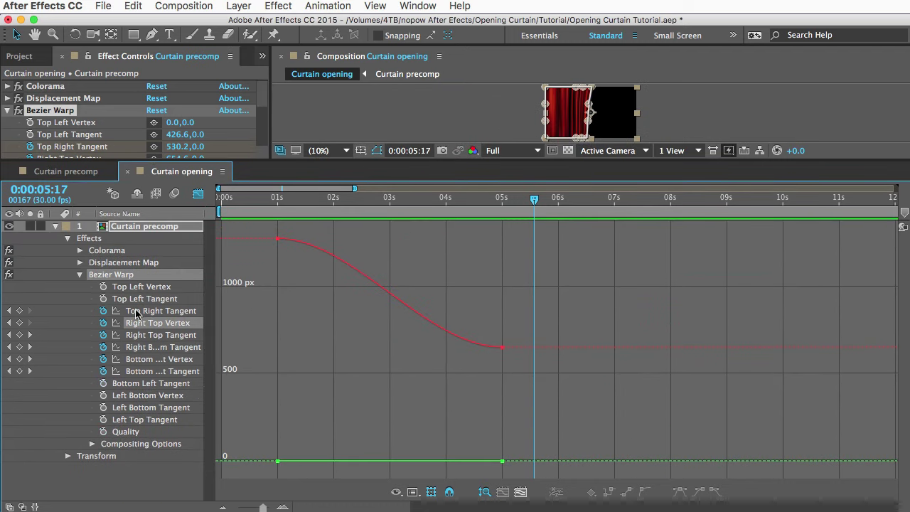
- Delete the stray dip keyframe from the Right Top Tangent curve near 5 seconds
left_click(146, 335)
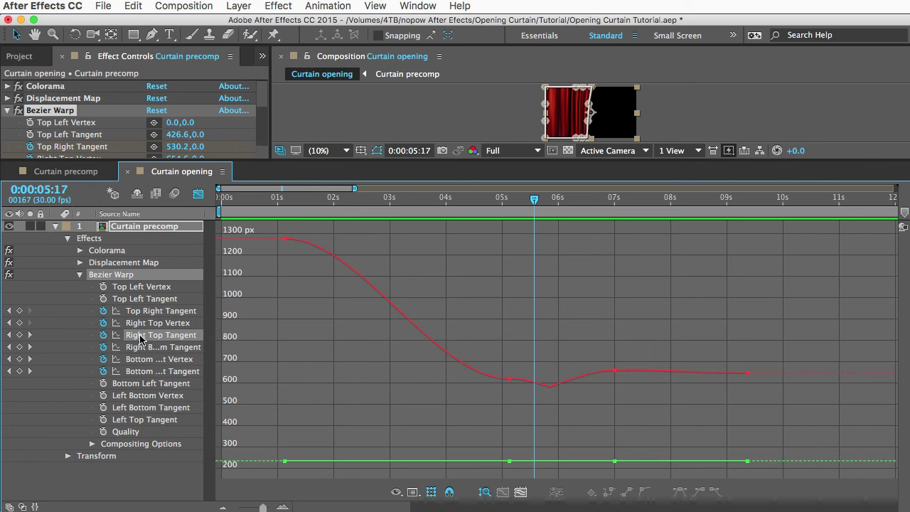
left_click(159, 346)
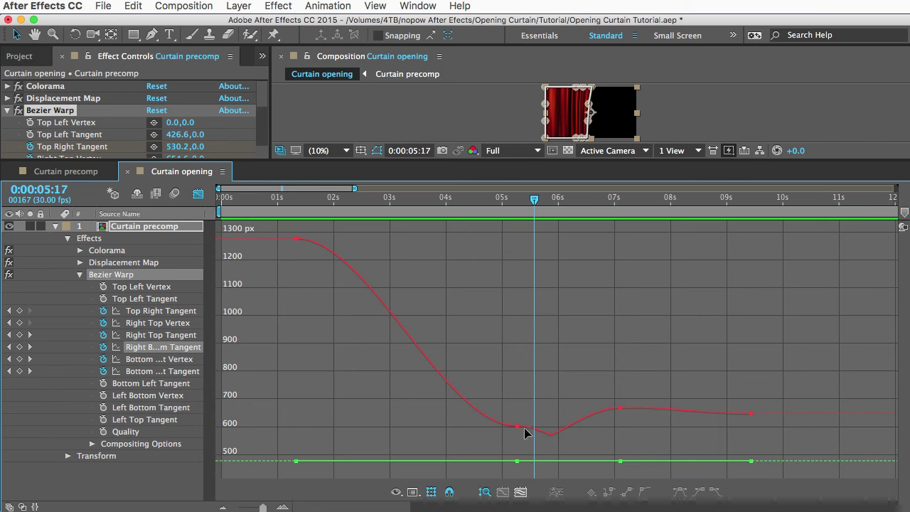
left_click(132, 359)
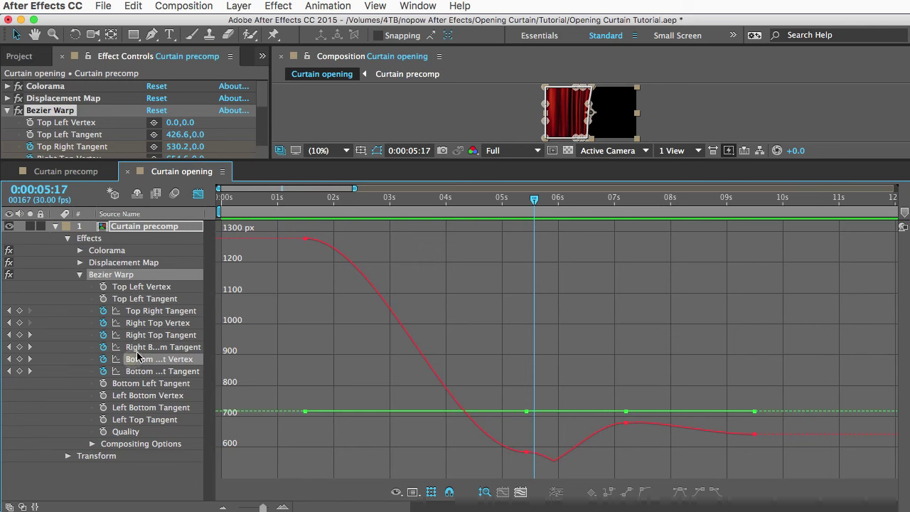
left_click(145, 336)
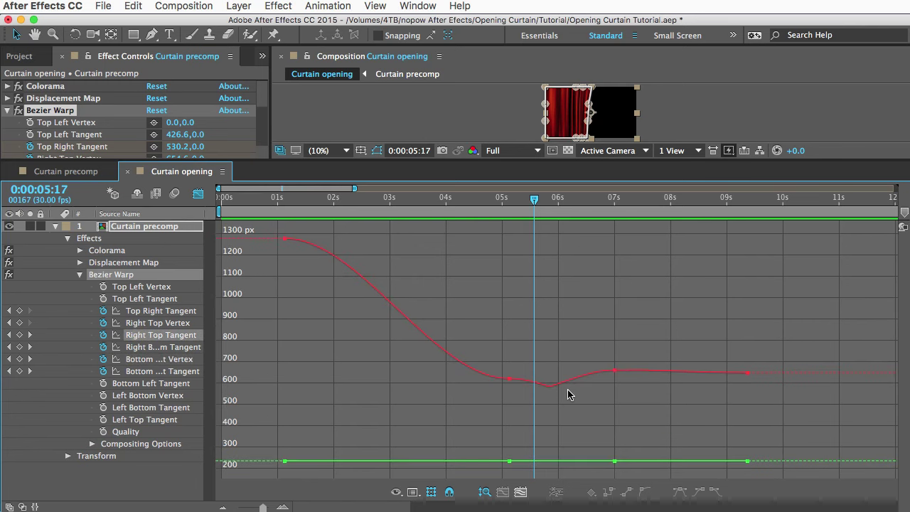
left_click_drag(554, 385, 550, 397)
mouse_move(549, 390)
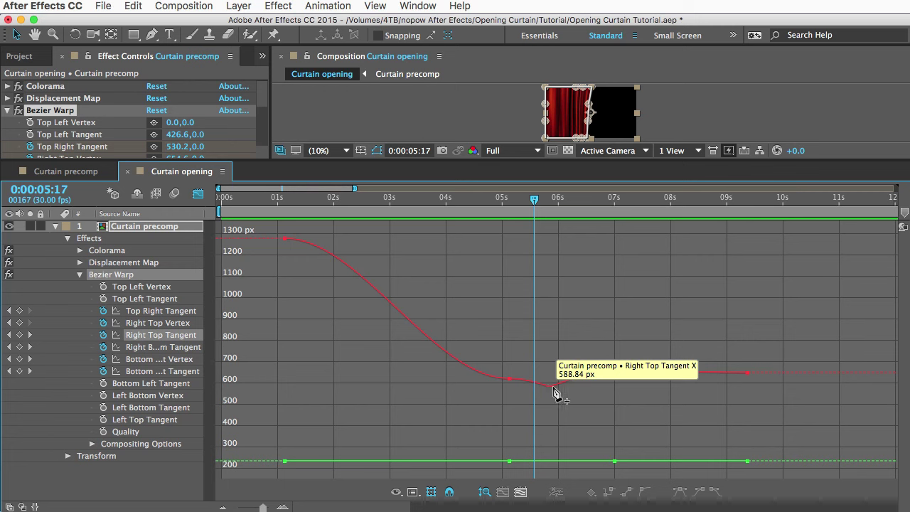
left_click(550, 388, "super")
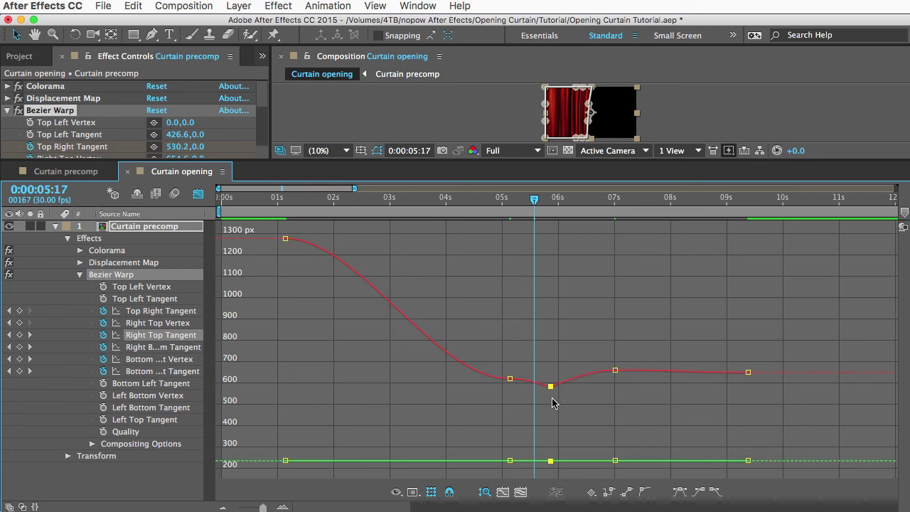
key("BackSpace")
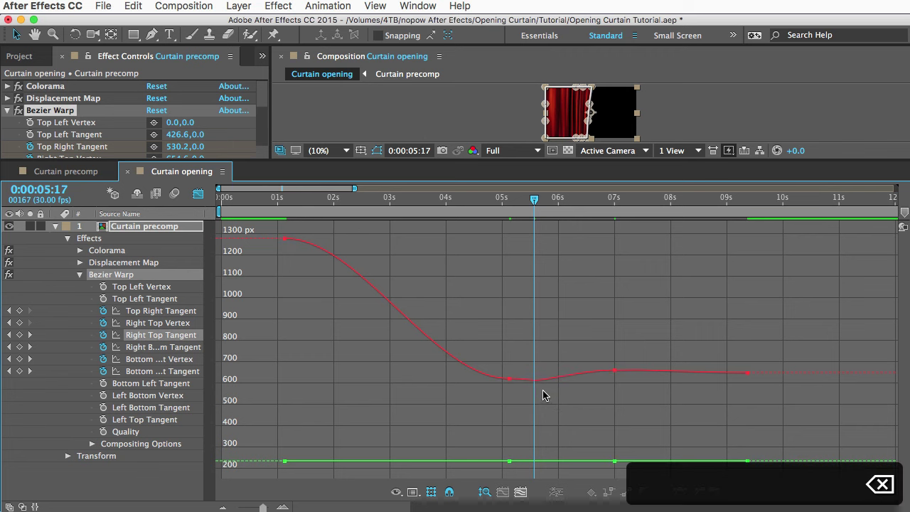
mouse_move(566, 384)
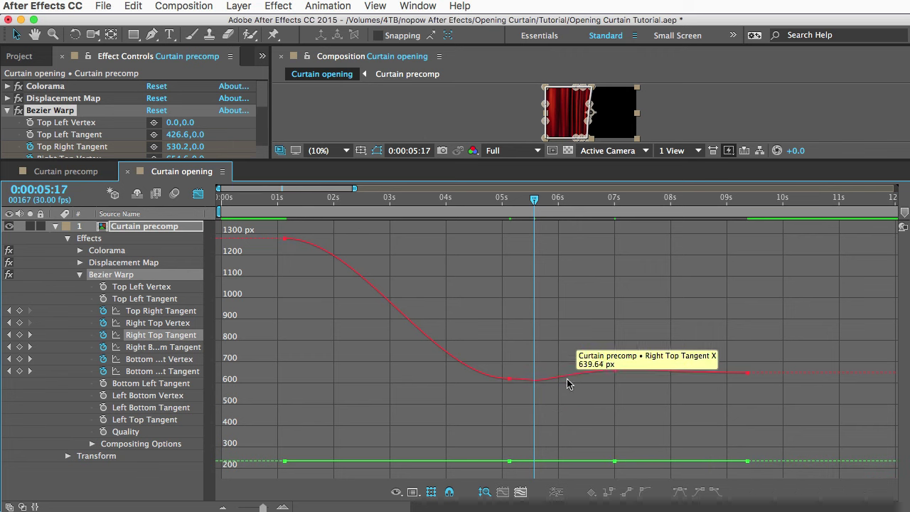
left_click(535, 384, "super")
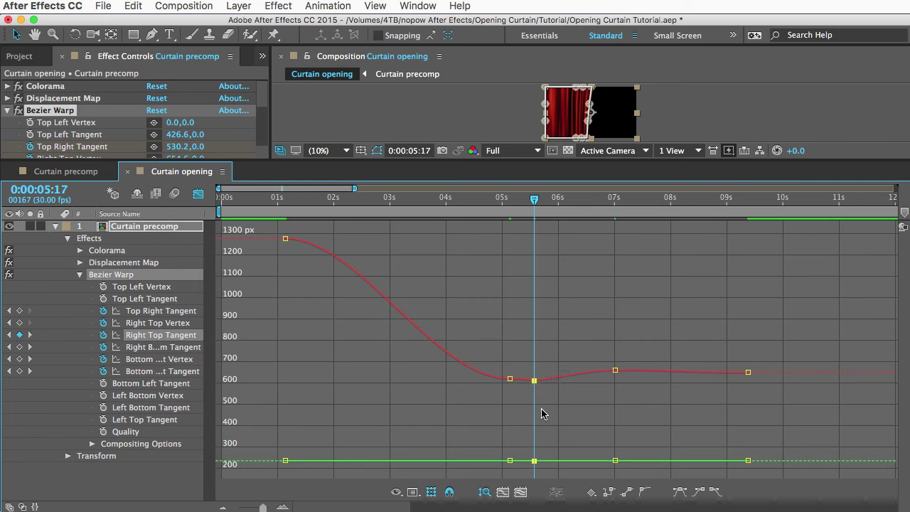
key("BackSpace")
mouse_move(596, 378)
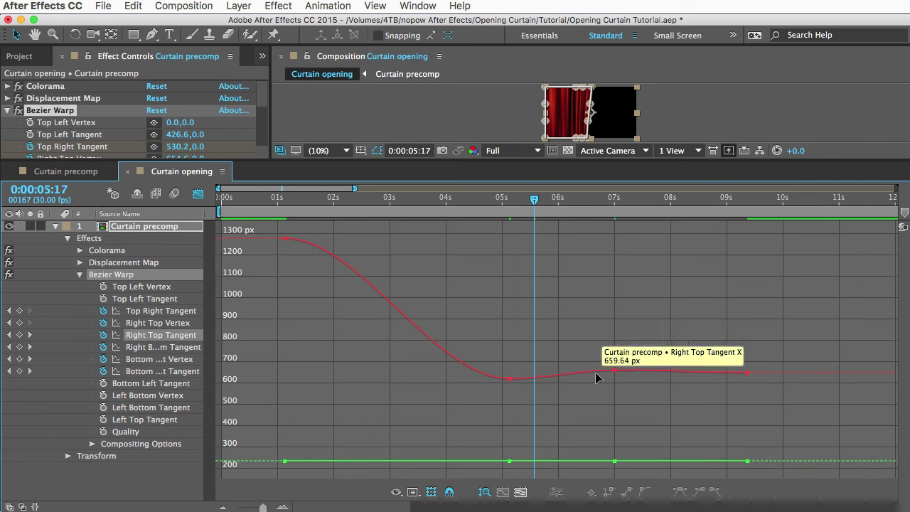
- Delete the dip keyframes on Right Bottom Tangent, Bottom Right Vertex (05:28) and Bottom Right Tangent
left_click(158, 347)
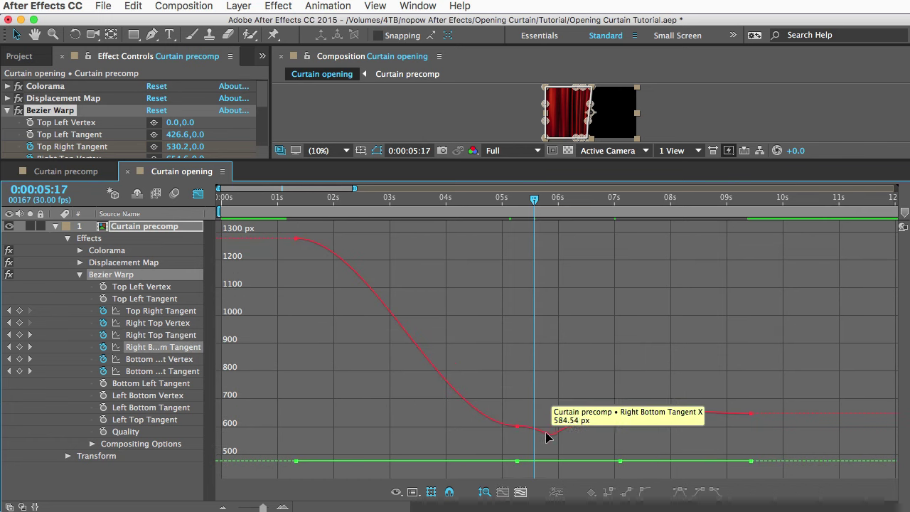
left_click(545, 435)
key("BackSpace")
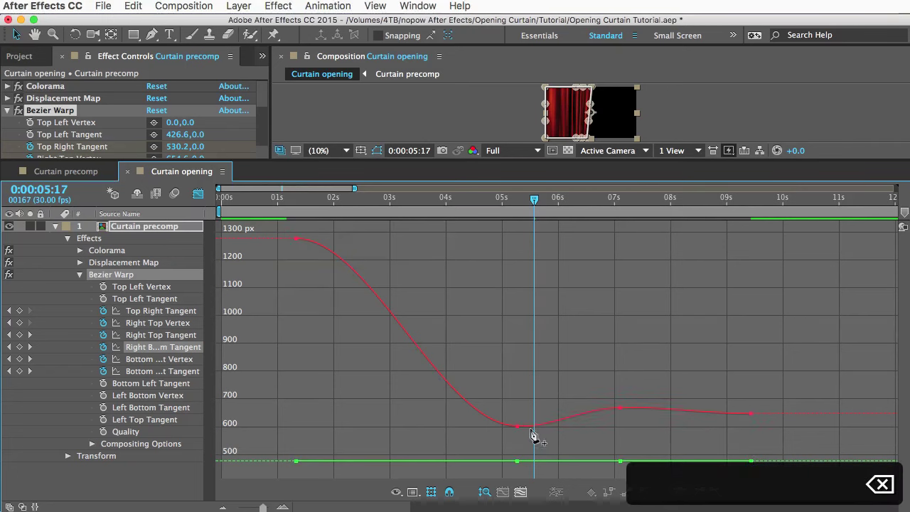
left_click(151, 359)
left_click(555, 463, "super")
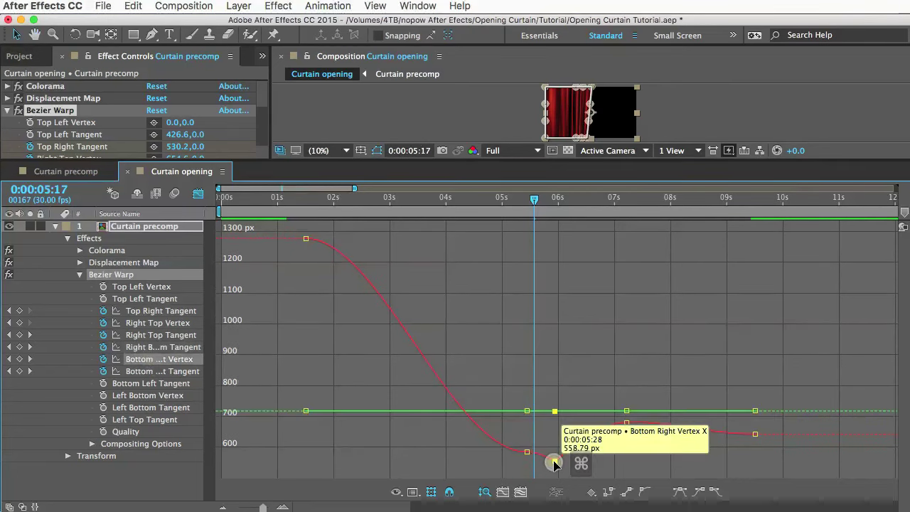
key("BackSpace")
left_click(168, 373)
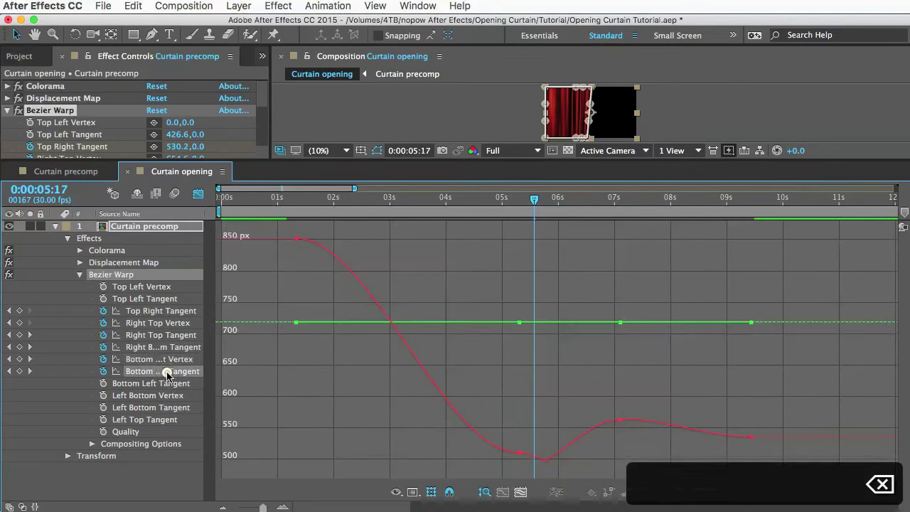
left_click(544, 458, "super")
key("BackSpace")
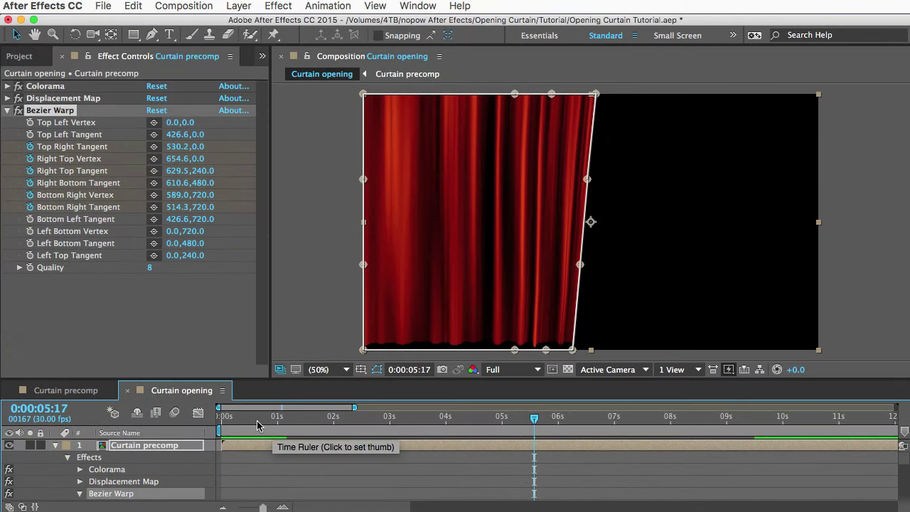
- Play the curtain opening from about 00:19 until it settles at 9:23
left_click(257, 418)
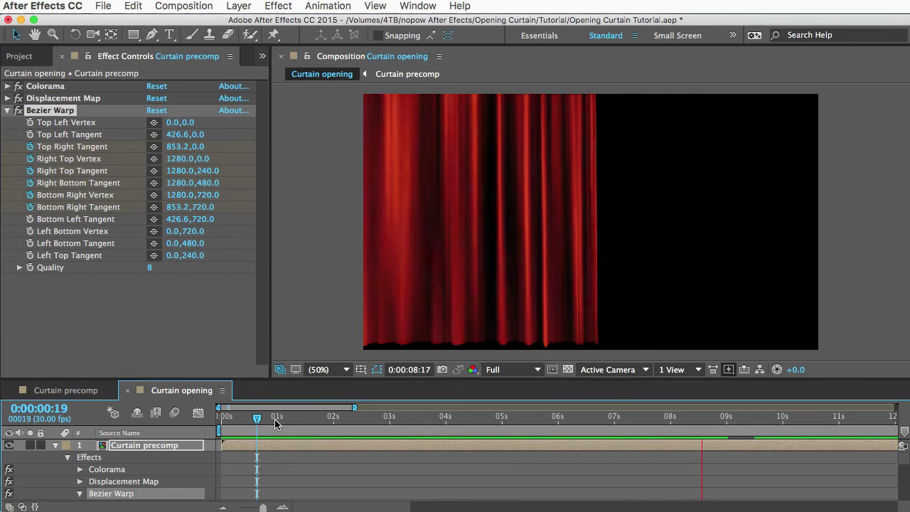
key("space")
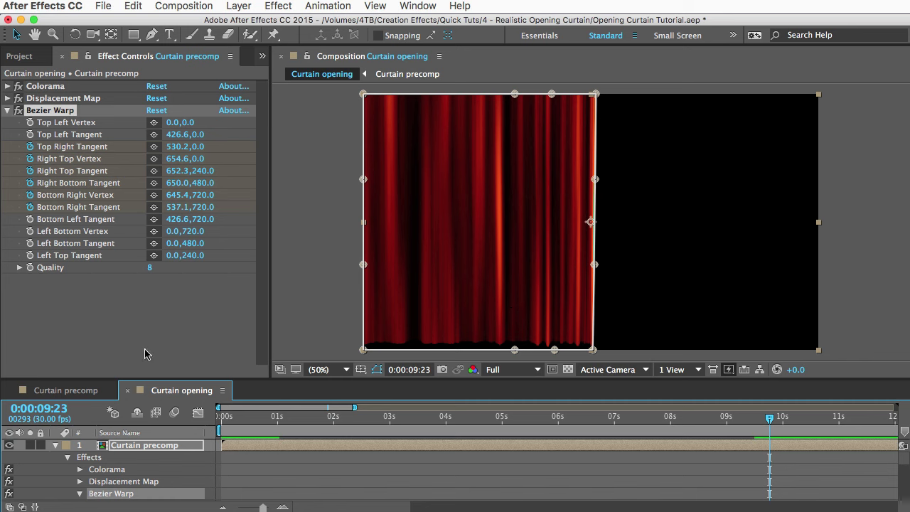
- Set the Bezier Warp Quality to 10 in Effect Controls
left_click(149, 269)
type("10")
key("Return")
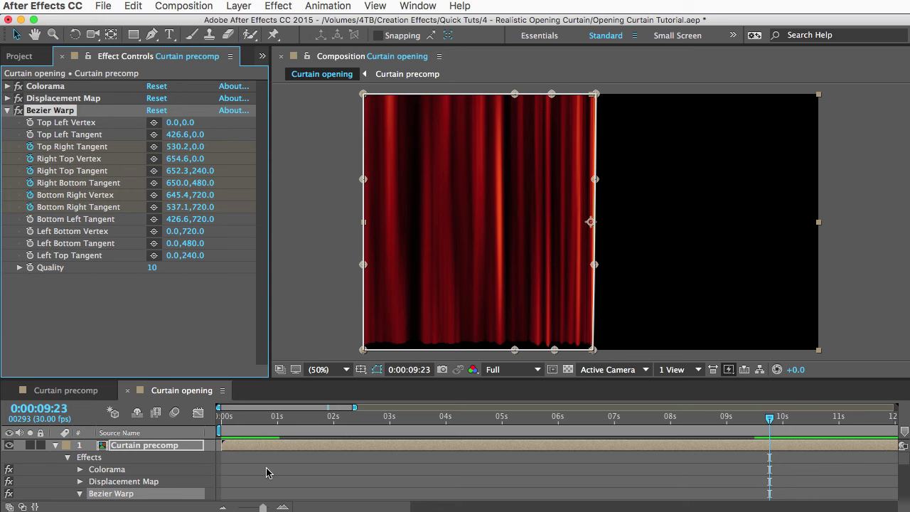
- Reveal the keyframed properties, set the time to 1 second, and open the Curtain precomp
left_click(149, 446)
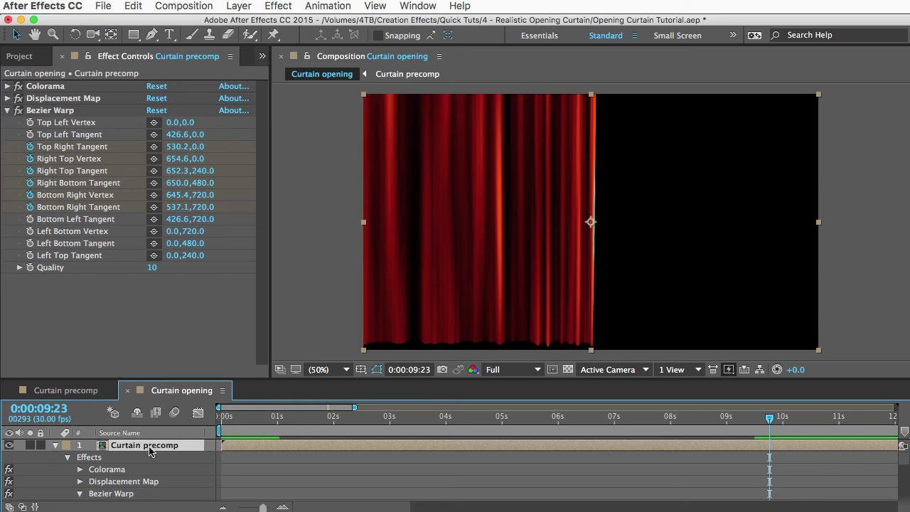
key("u")
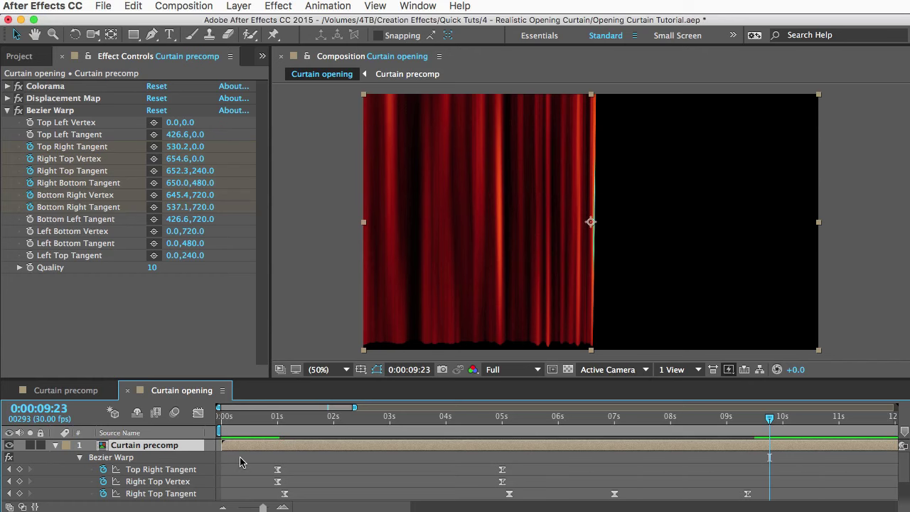
scroll(240, 456, "down", 1)
left_click(278, 419)
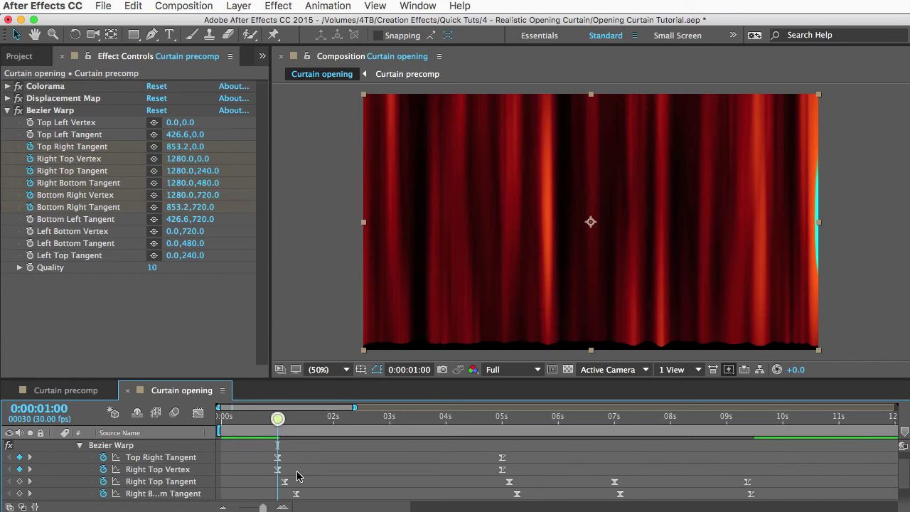
left_click(64, 391)
- Expand the Curtain layer's effects to show the Fractal Noise properties
left_click(133, 446)
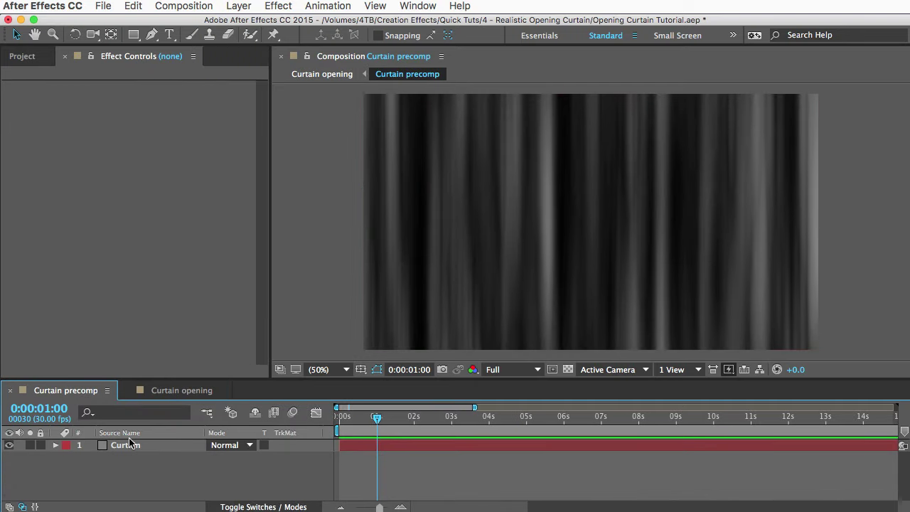
left_click(130, 446)
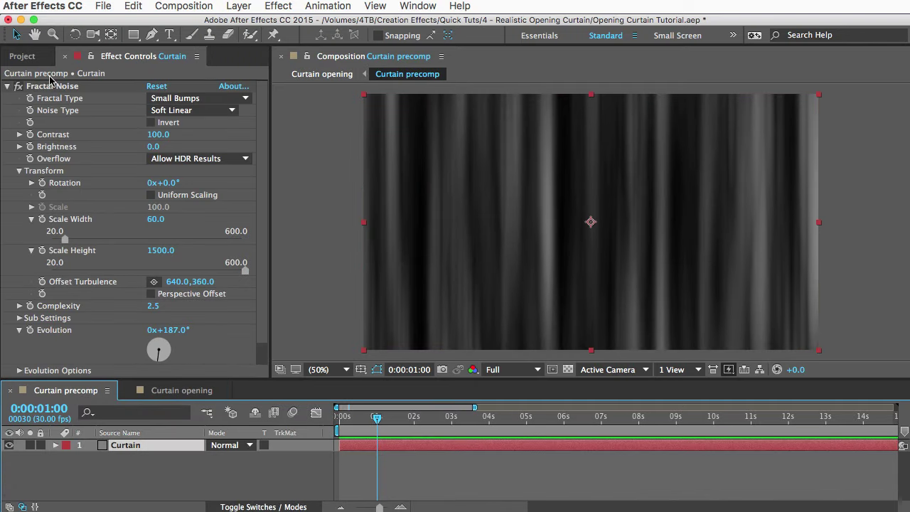
left_click(55, 445)
left_click(68, 457)
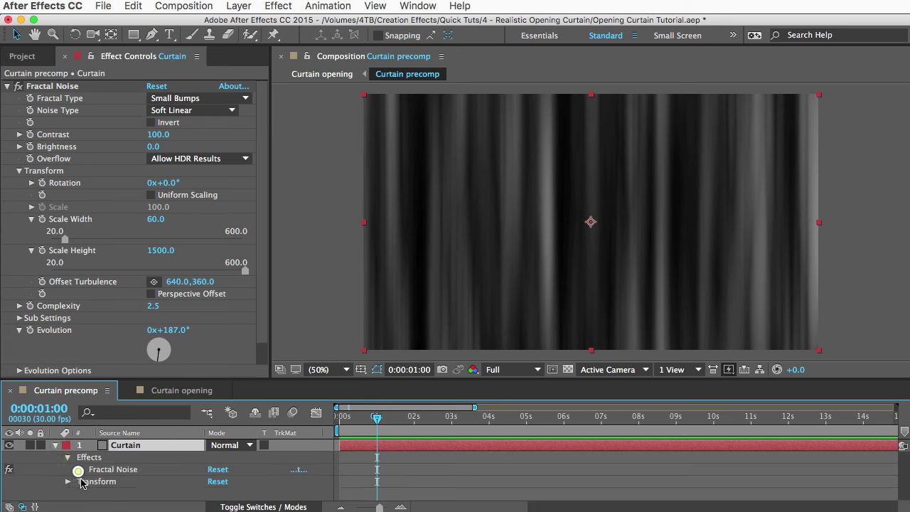
left_click(79, 469)
scroll(124, 475, "down", 4)
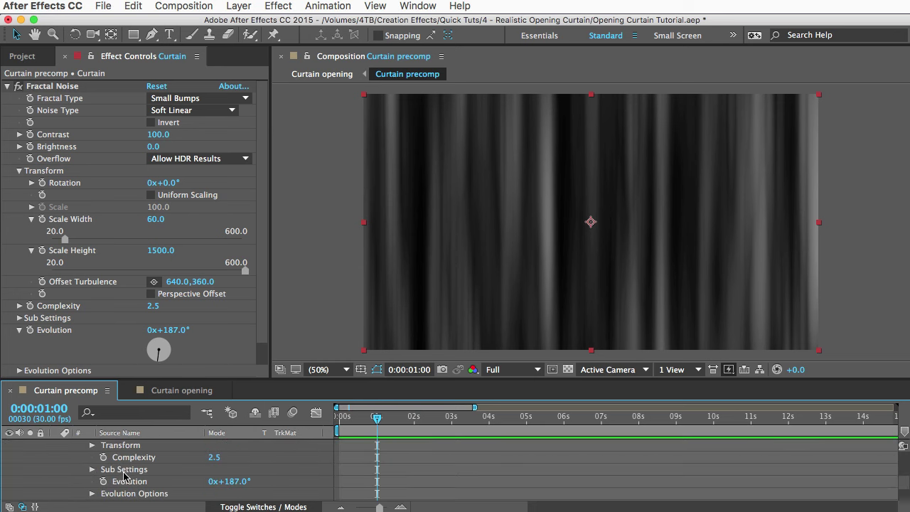
scroll(124, 475, "down", 2)
scroll(131, 462, "up", 1)
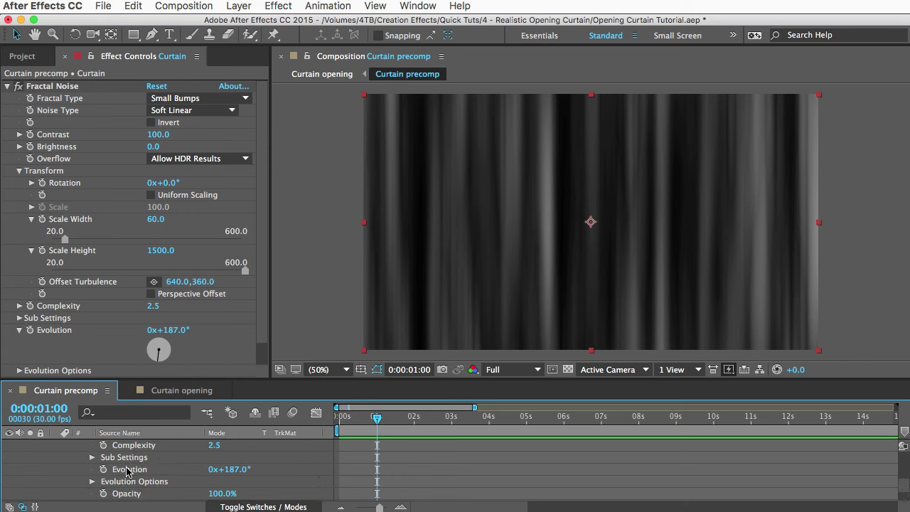
- Keyframe Fractal Noise Evolution at 0° at 1 s, then return to Curtain opening
left_click(103, 469)
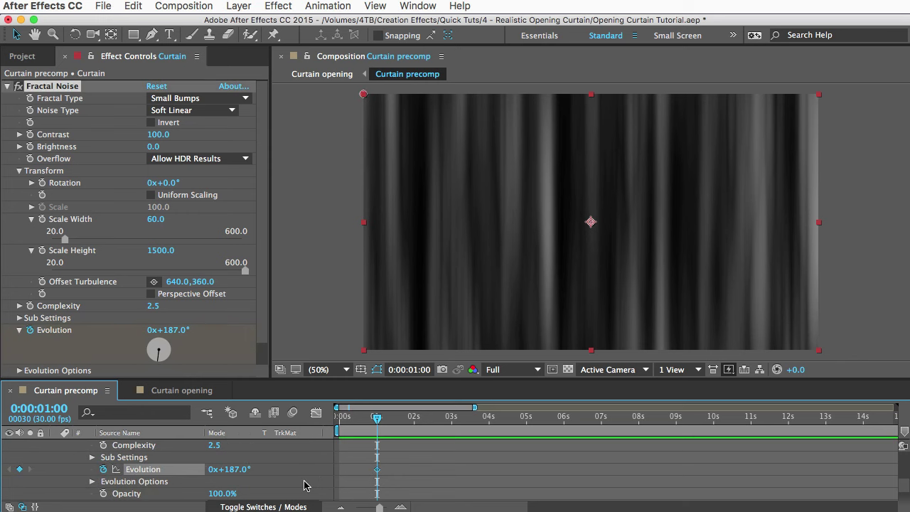
left_click(228, 469)
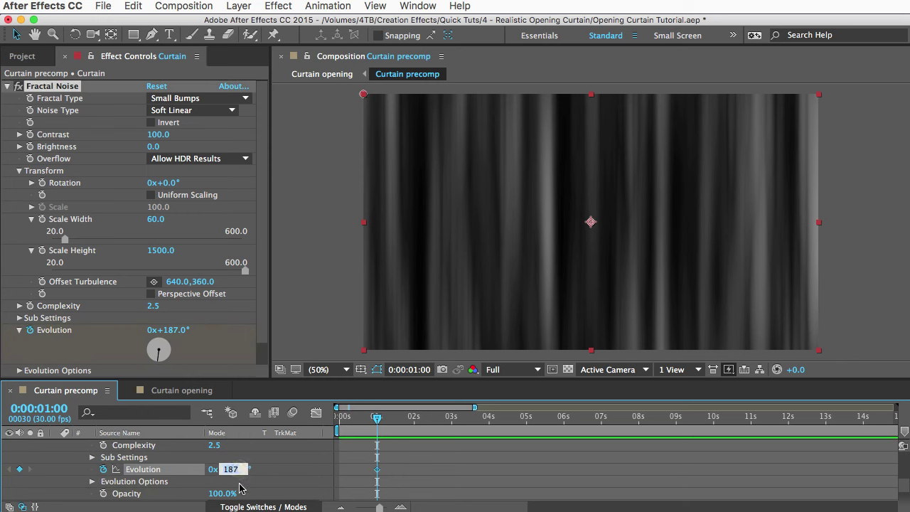
type("0")
key("Return")
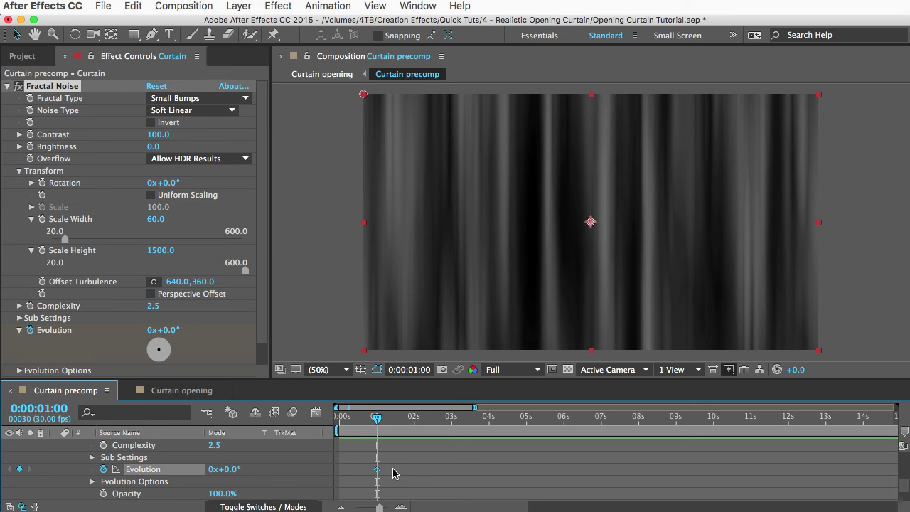
left_click(171, 392)
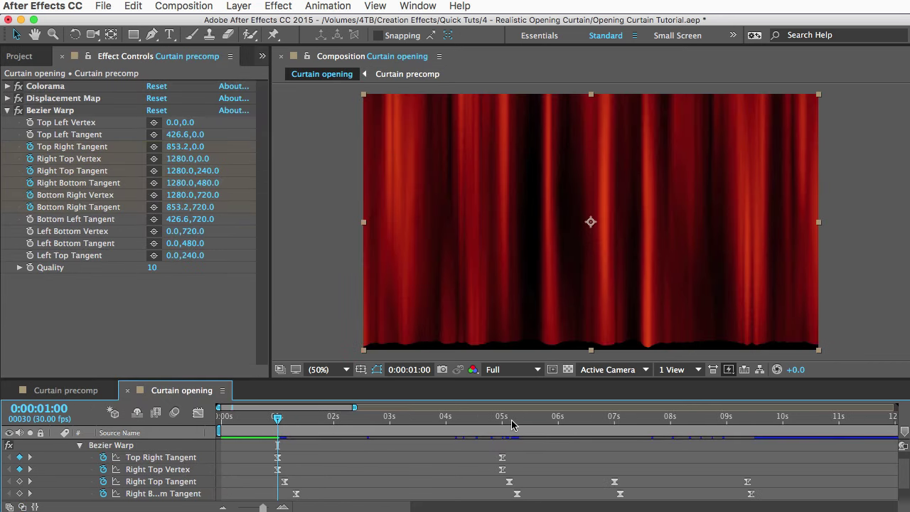
- Add an Evolution keyframe of 300° at 5:06
left_click(511, 419)
left_click_drag(510, 421, 514, 420)
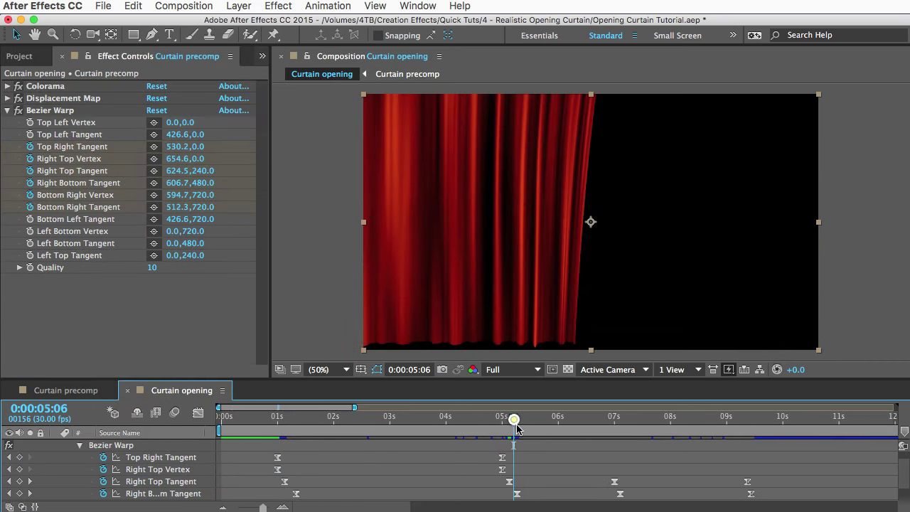
left_click(75, 389)
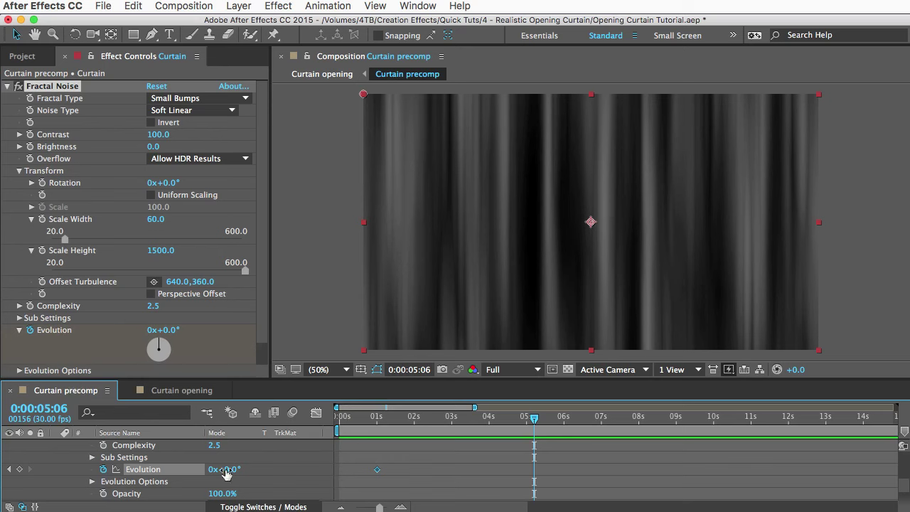
left_click(227, 469)
type("30")
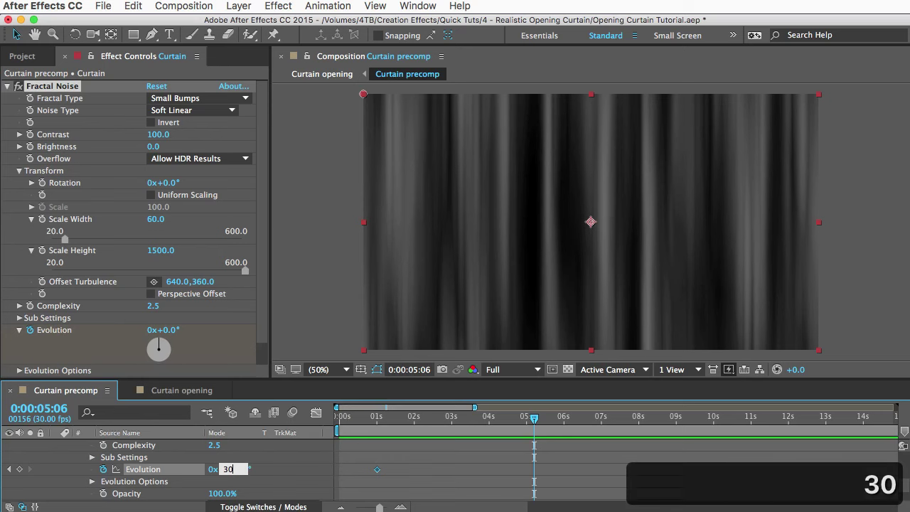
key("Return")
left_click(227, 469)
type("300")
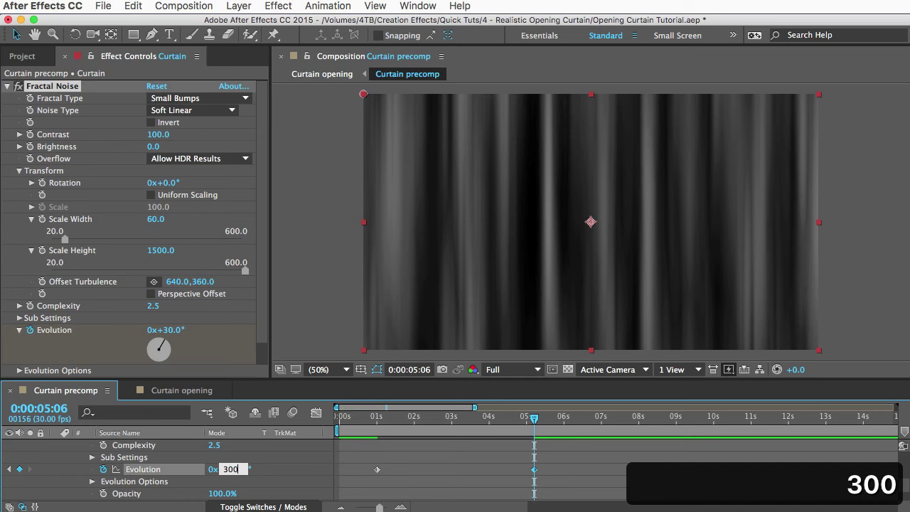
key("Return")
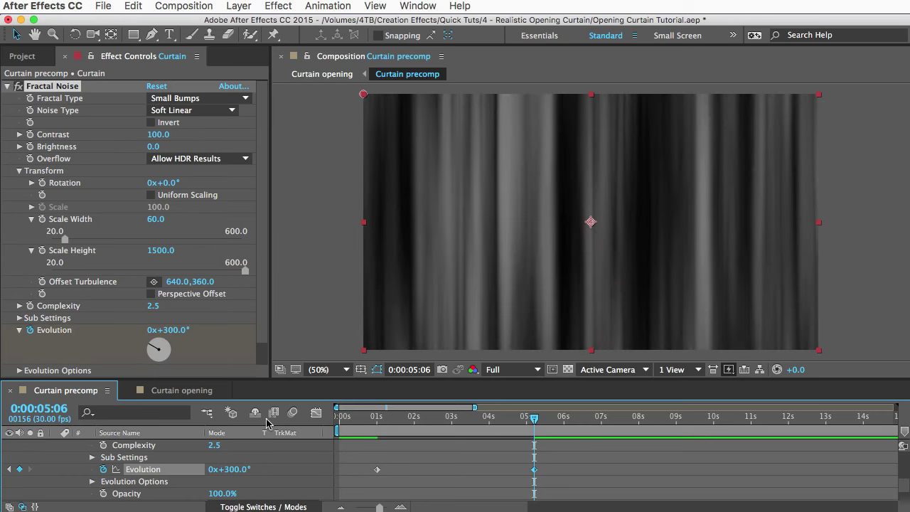
- Add an Evolution keyframe of about 220° at 7:05
left_click(183, 390)
left_click(623, 419)
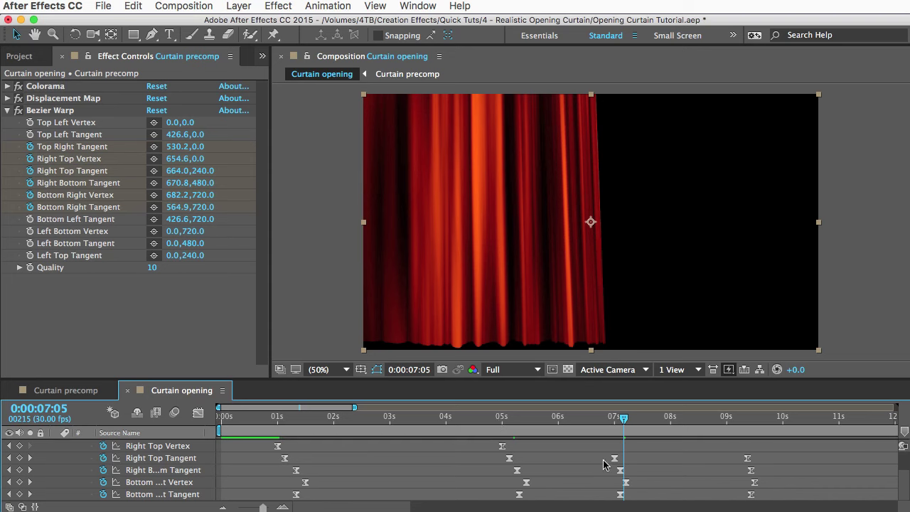
left_click(96, 392)
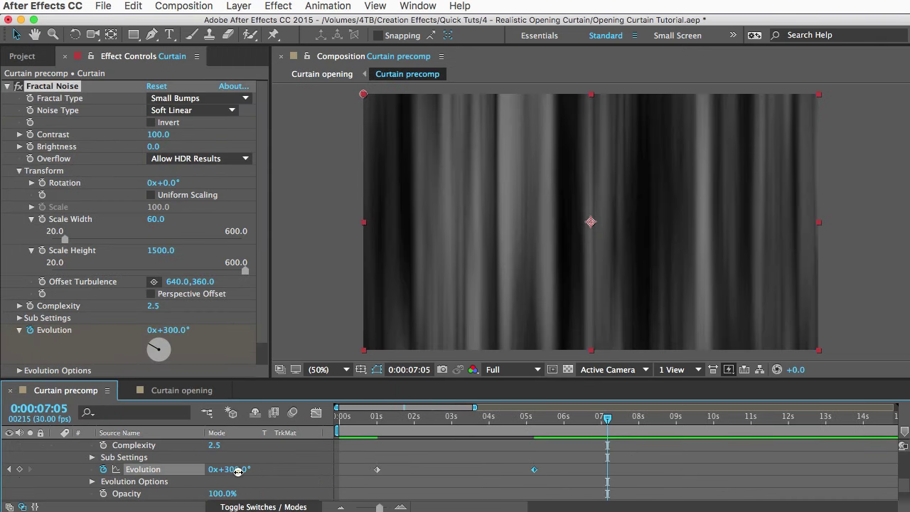
left_click_drag(235, 471, 201, 472)
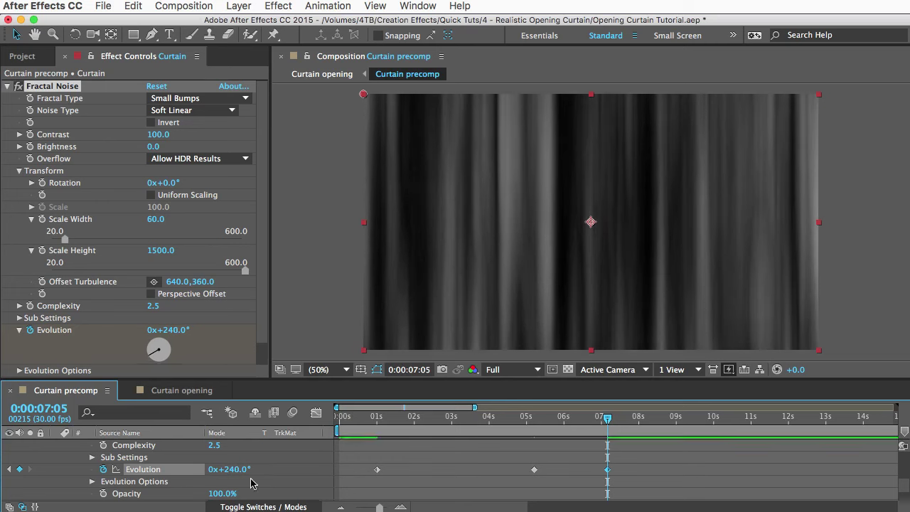
left_click_drag(234, 471, 226, 472)
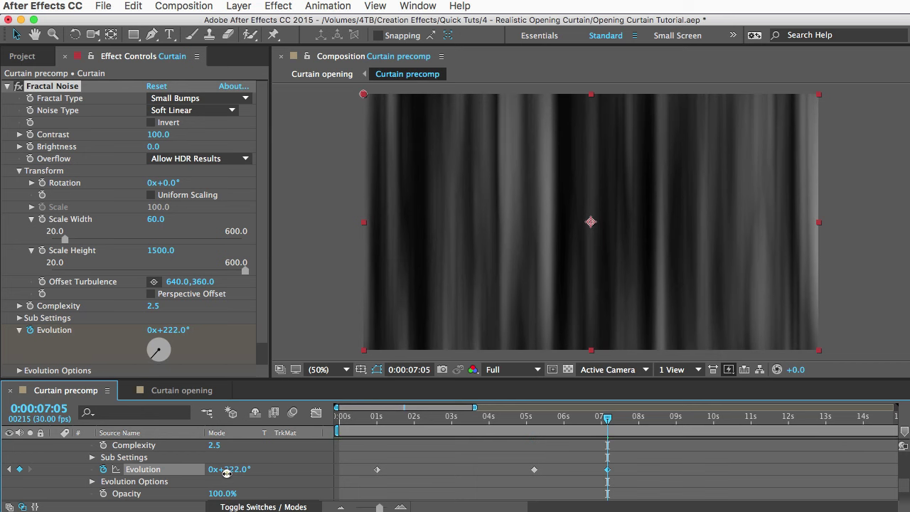
- Add an Evolution keyframe of 282° at 10:03
left_click(192, 391)
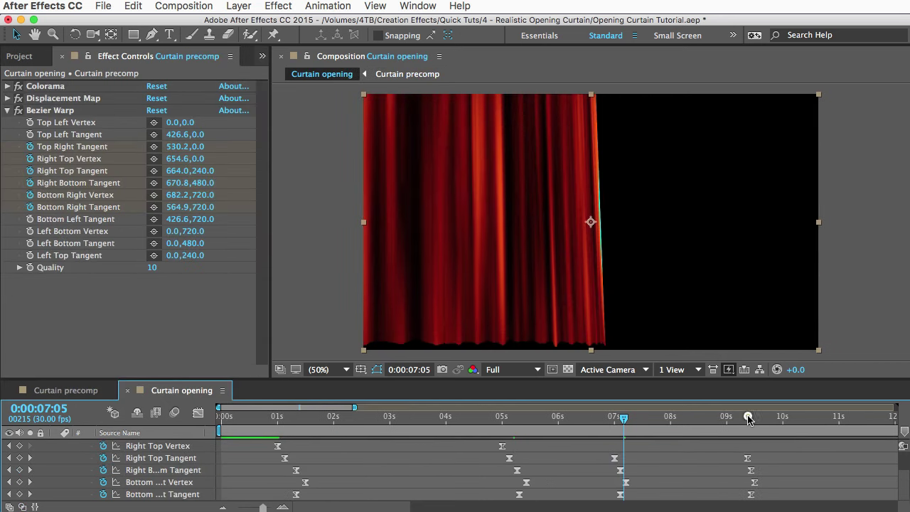
left_click(747, 416)
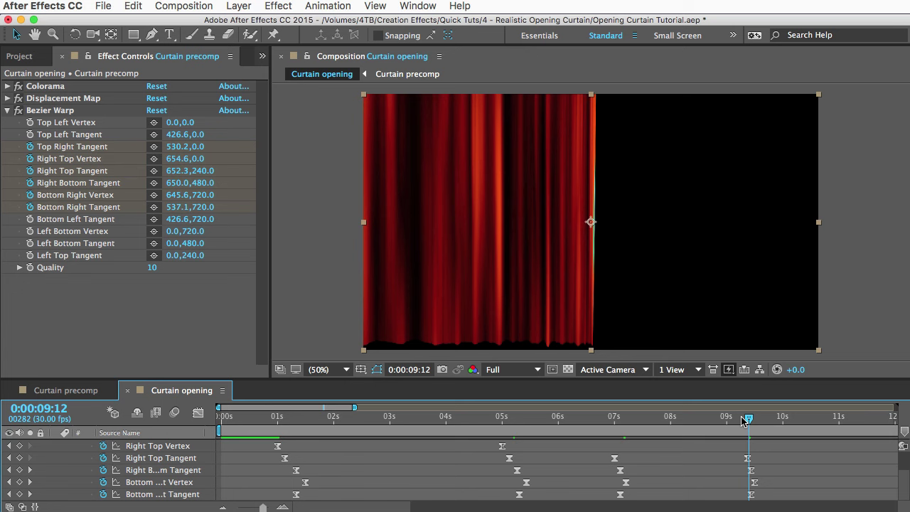
left_click_drag(743, 420, 787, 423)
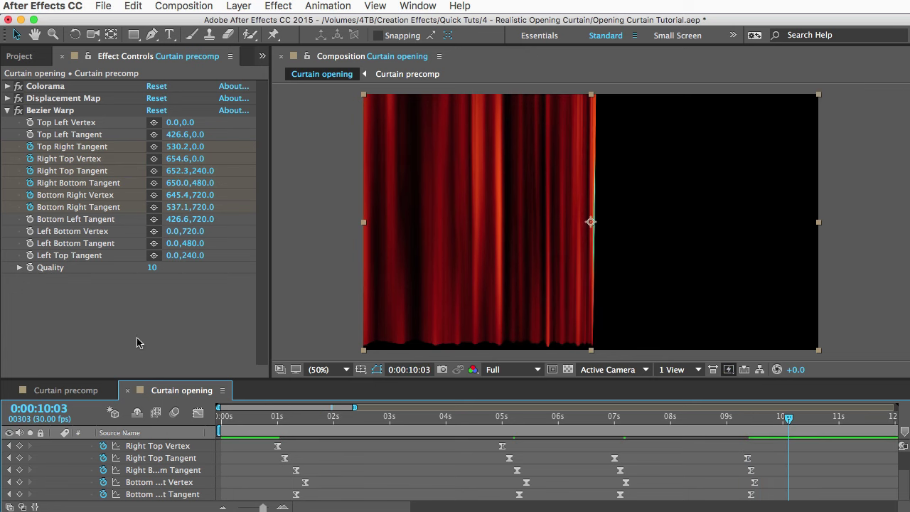
left_click(71, 397)
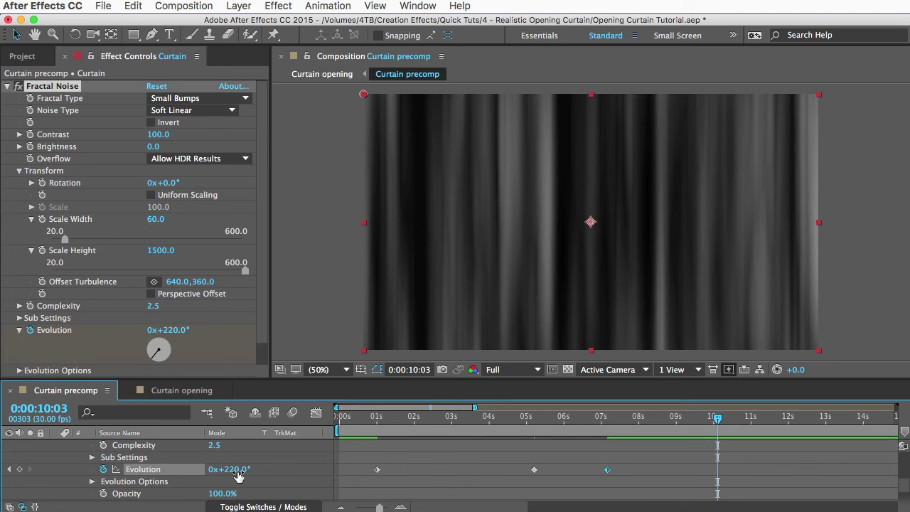
left_click_drag(237, 472, 283, 469)
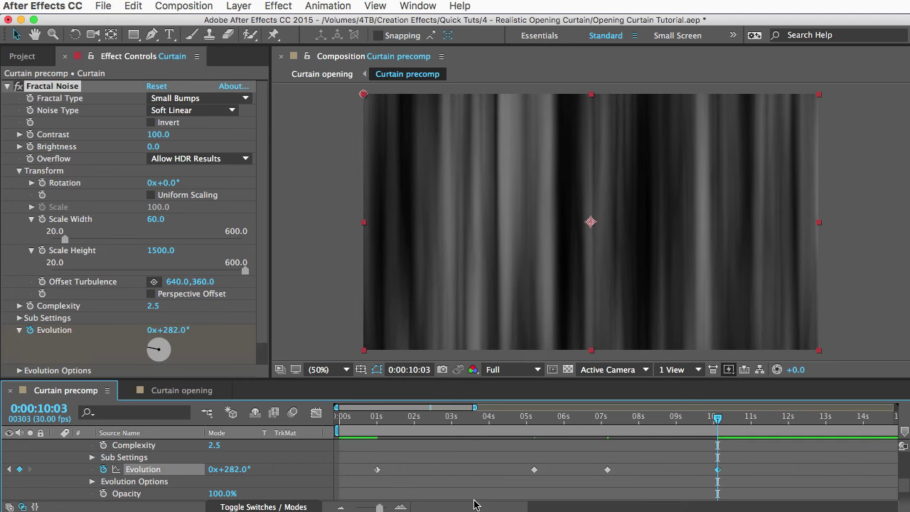
- Ease all Evolution keyframes with F9 and check the noise around 4:24
left_click_drag(344, 467, 777, 489)
right_click(607, 471)
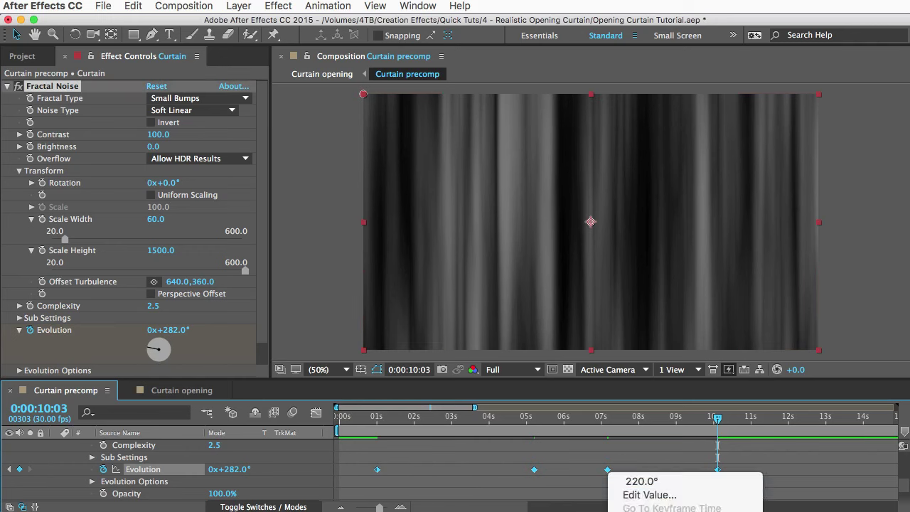
key("F9")
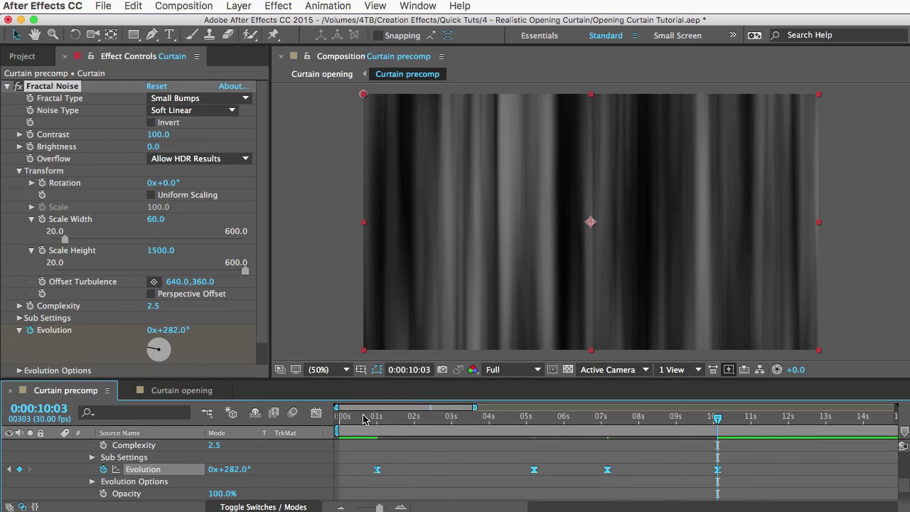
left_click_drag(363, 418, 746, 416)
left_click(169, 391)
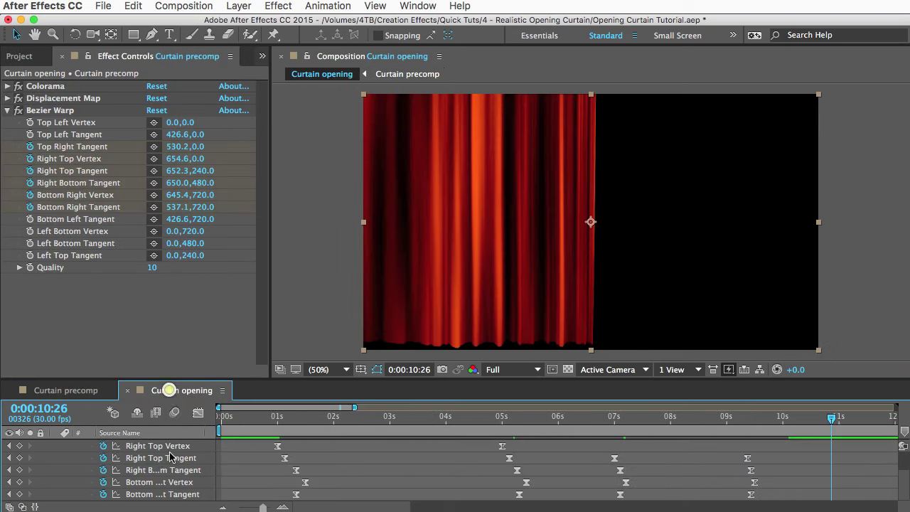
left_click_drag(241, 425, 247, 427)
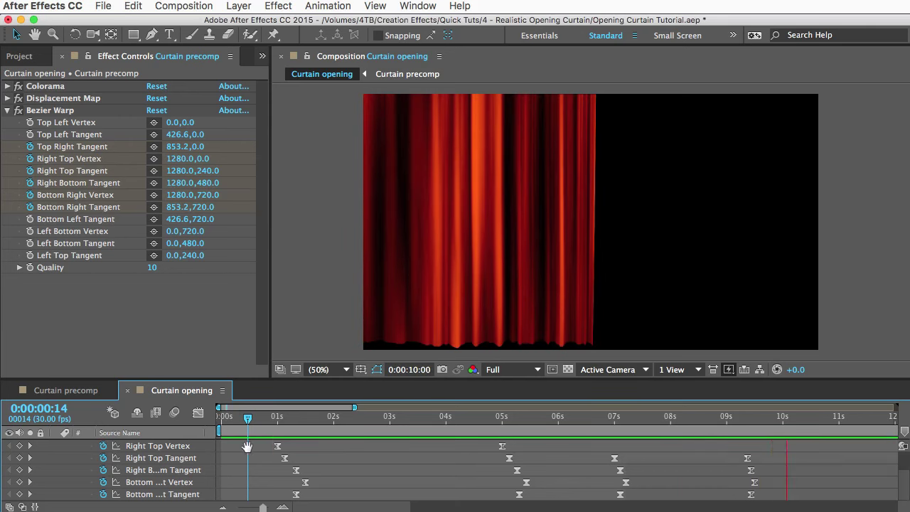
key("space")
scroll(150, 469, "up", 3)
left_click(135, 445)
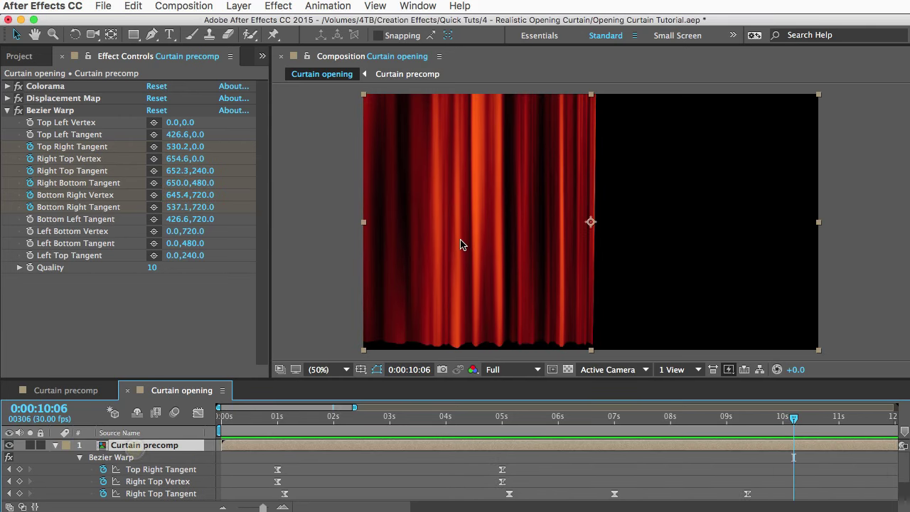
- Slide the Curtain precomp left so it fills only the frame's left half at 0:24
left_click_drag(489, 234, 299, 240)
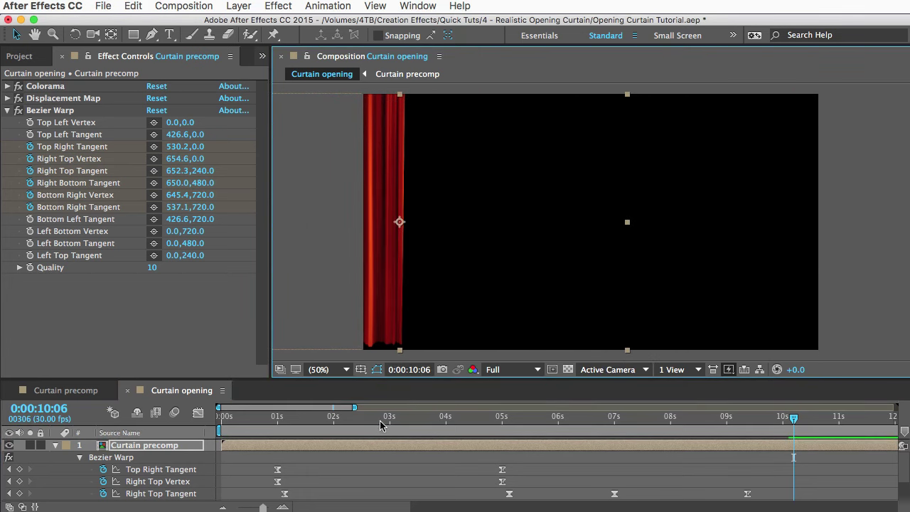
left_click_drag(380, 422, 265, 420)
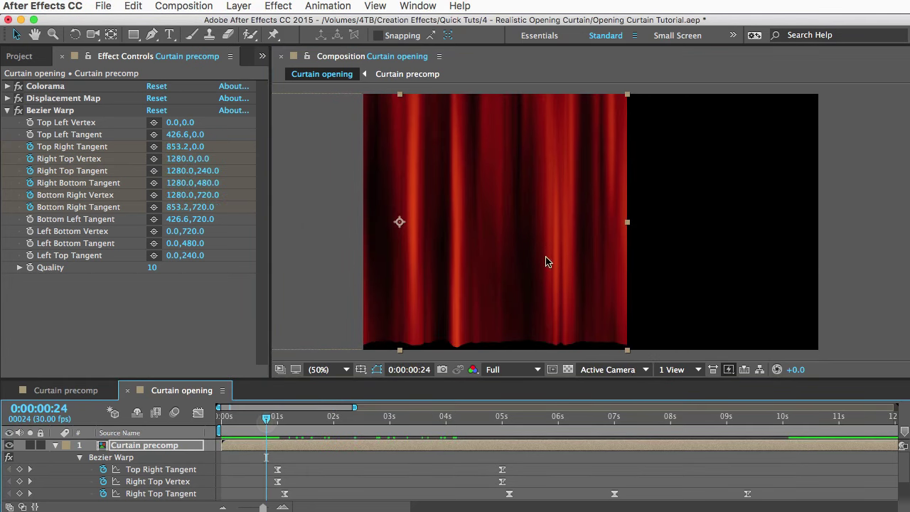